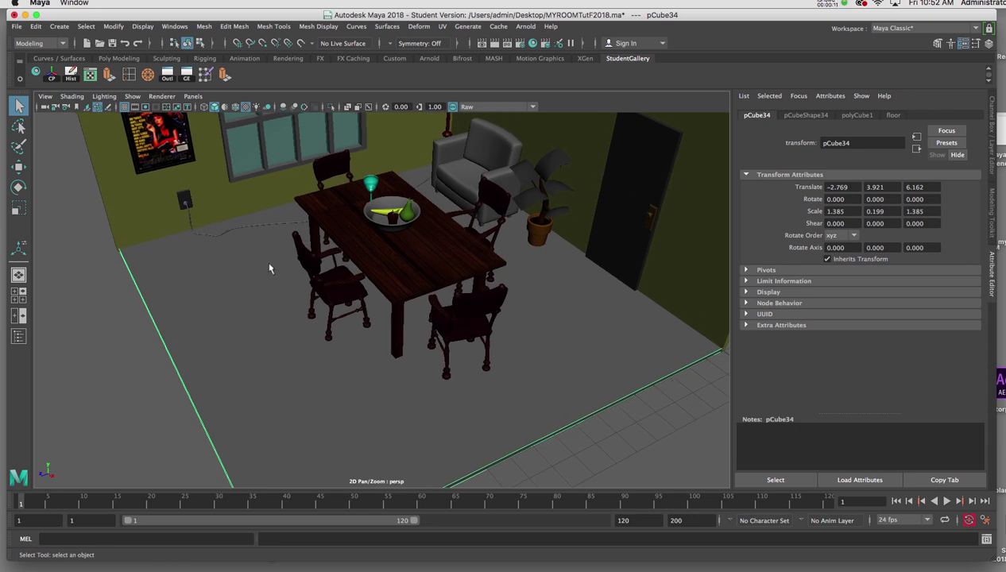
Assign a new aiStandardSurface material to the floor and map a Checker texture to its base color.
{"action": "right_click_drag", "start_coordinate": [269, 269], "coordinate": [280, 533]}
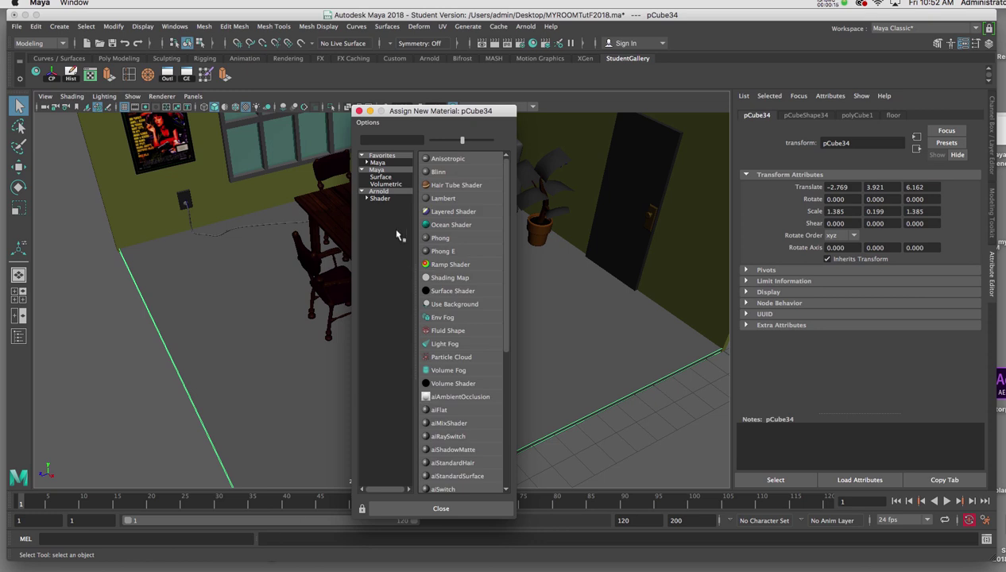
{"action": "left_click", "coordinate": [382, 191]}
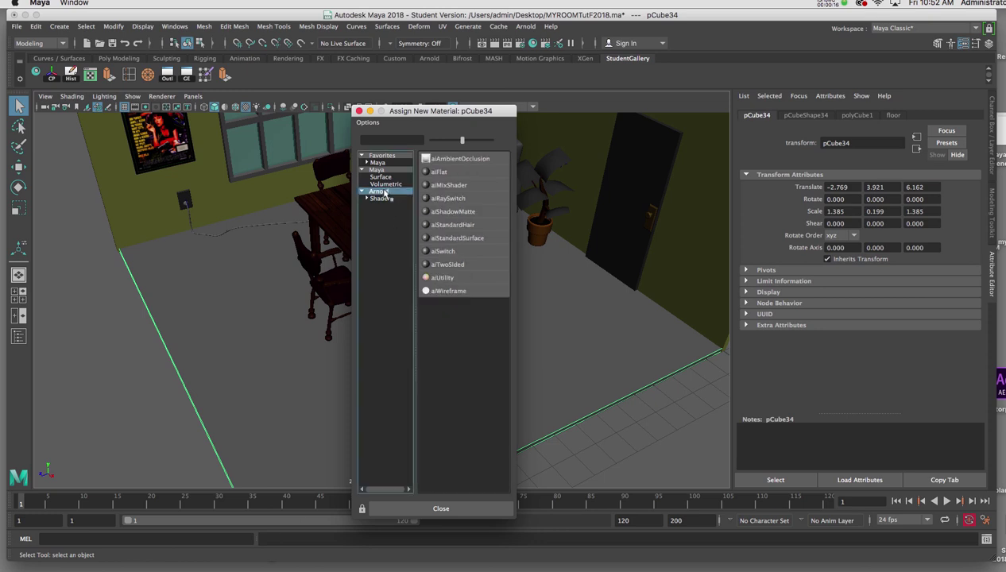
{"action": "left_click", "coordinate": [454, 242]}
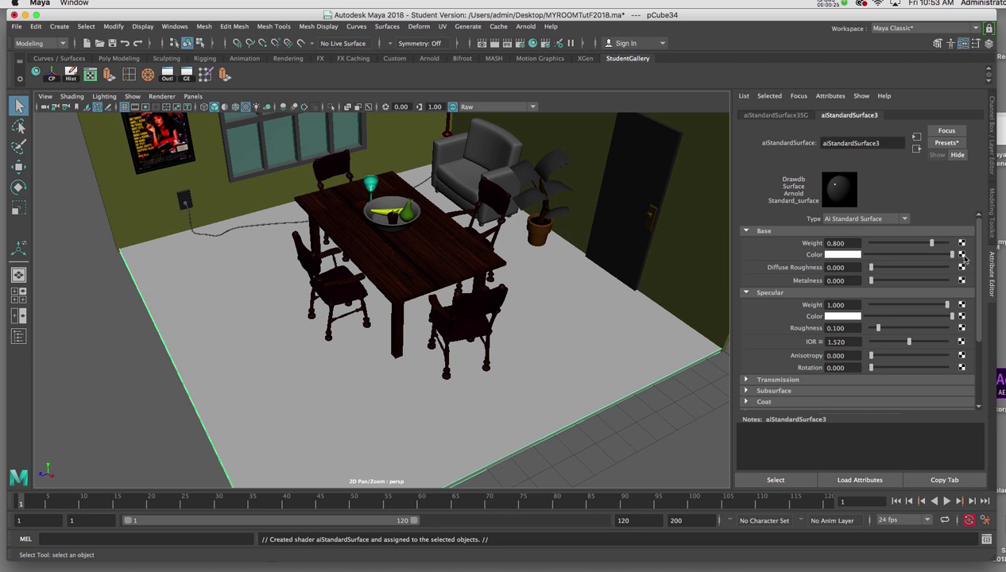
{"action": "left_click", "coordinate": [963, 256]}
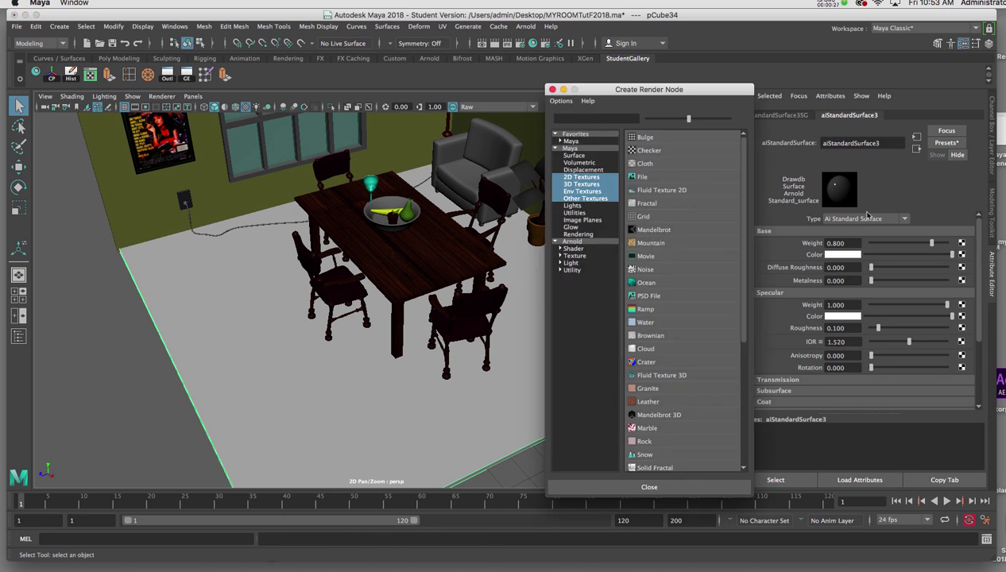
{"action": "left_click", "coordinate": [657, 152]}
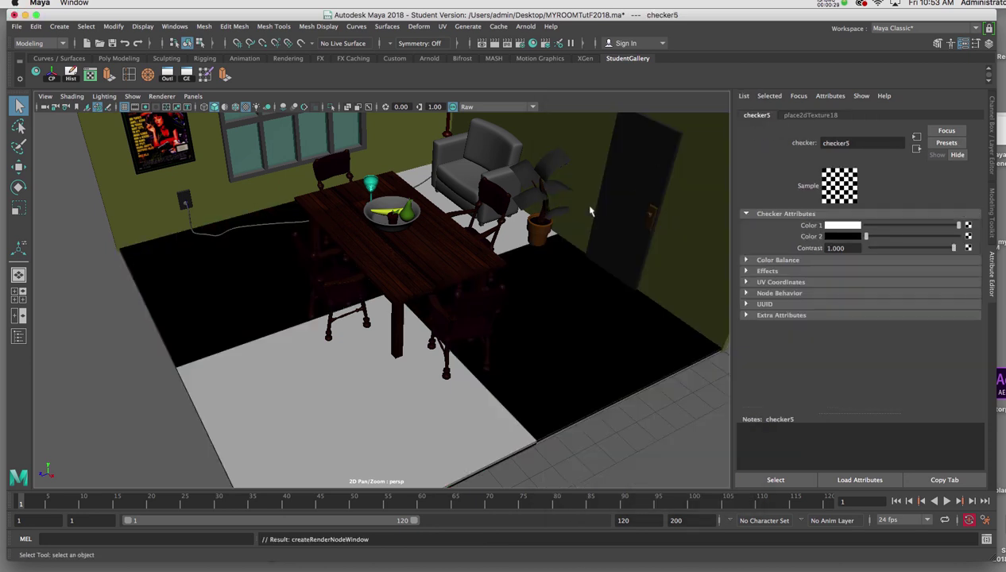
Apply planar UV mapping to the floor, projected from the Y axis and fitted to the bounding box.
{"action": "left_click", "coordinate": [582, 315]}
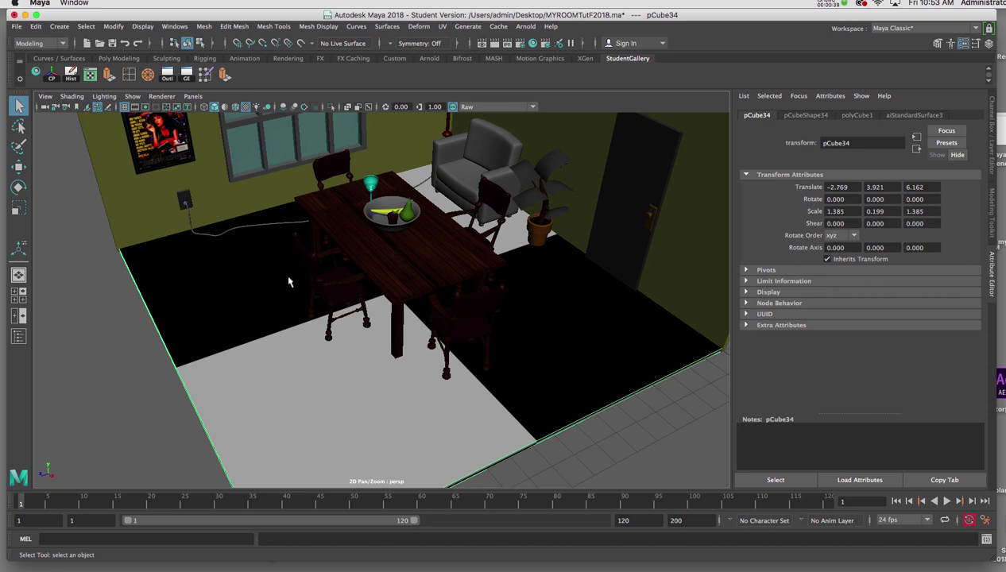
{"action": "key", "text": "space"}
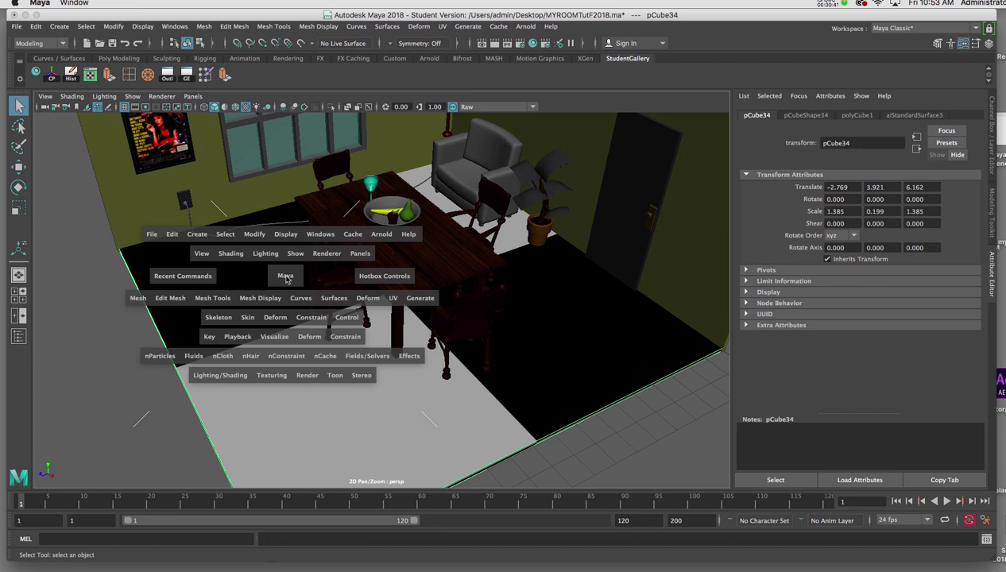
{"action": "left_click", "coordinate": [392, 299]}
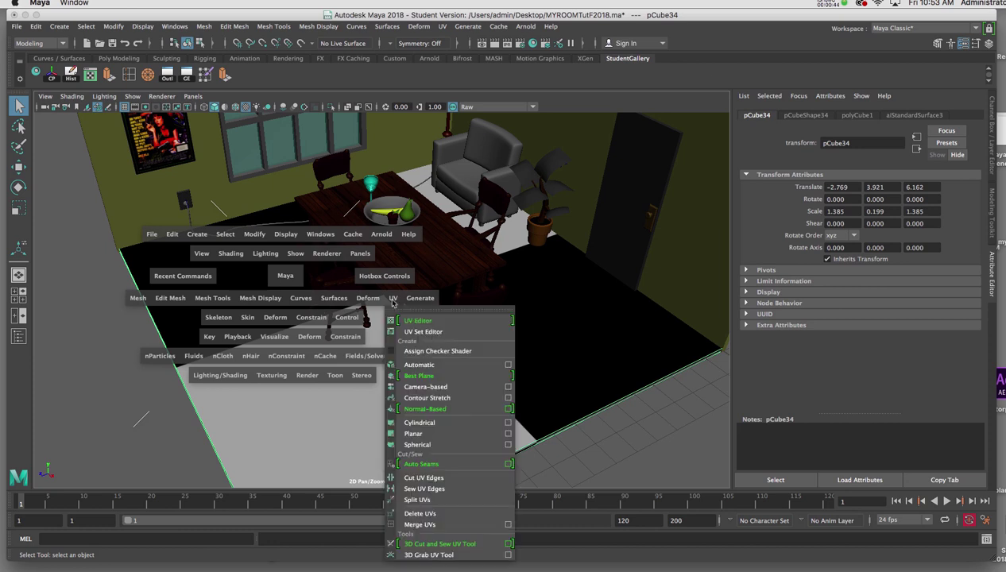
{"action": "left_click", "coordinate": [508, 434]}
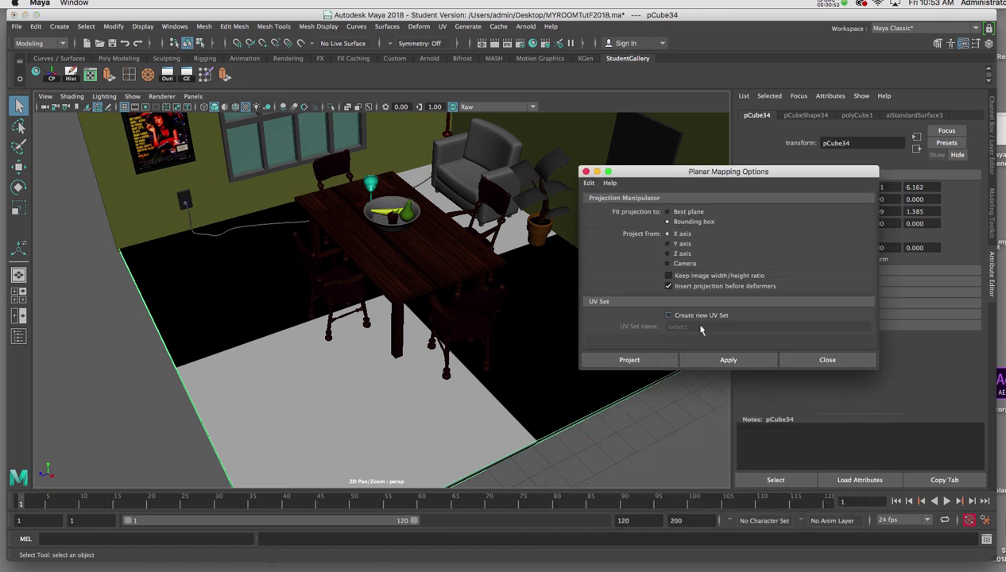
{"action": "left_click", "coordinate": [668, 243]}
{"action": "left_click", "coordinate": [725, 359]}
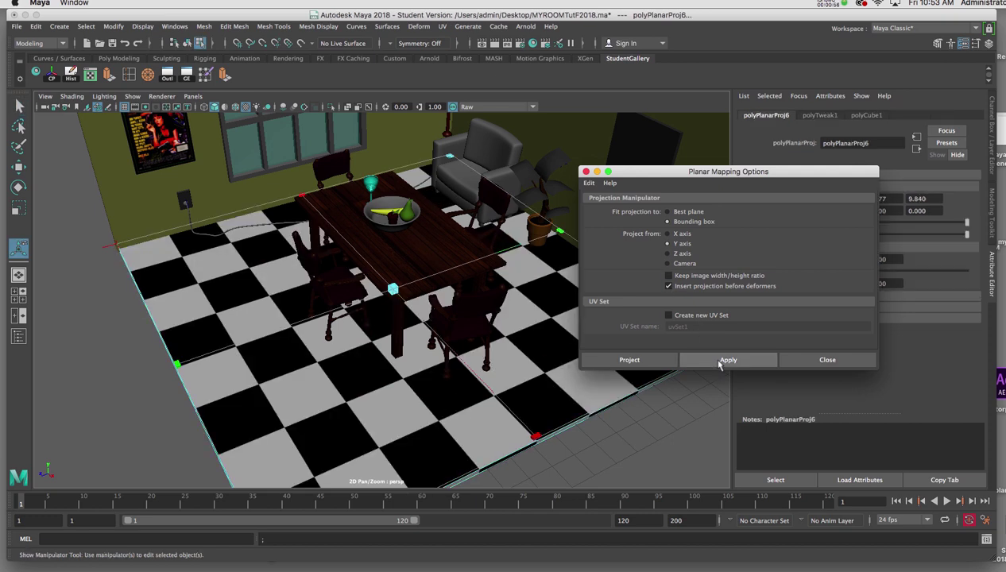
{"action": "left_click_drag", "start_coordinate": [738, 173], "coordinate": [696, 192]}
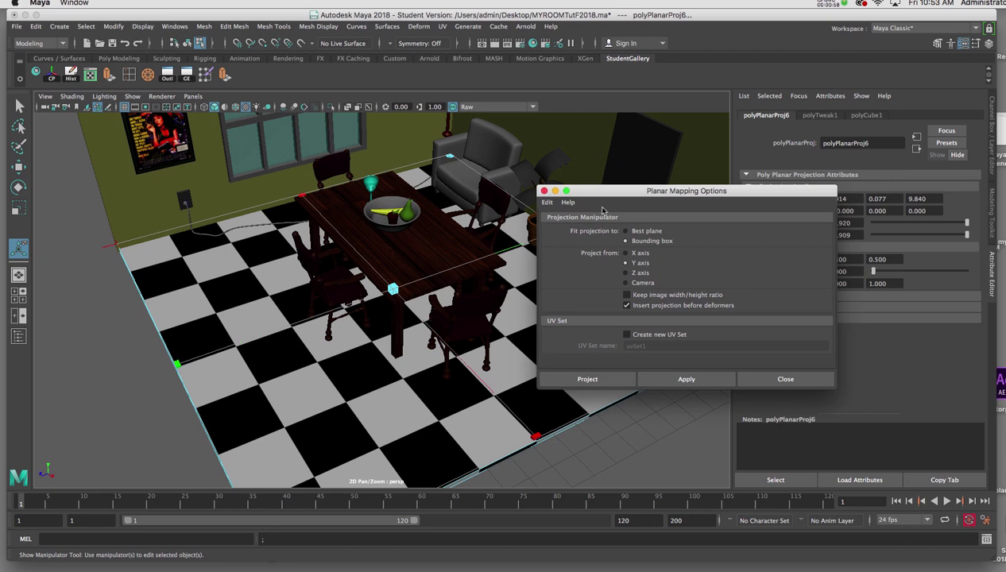
{"action": "left_click", "coordinate": [544, 191]}
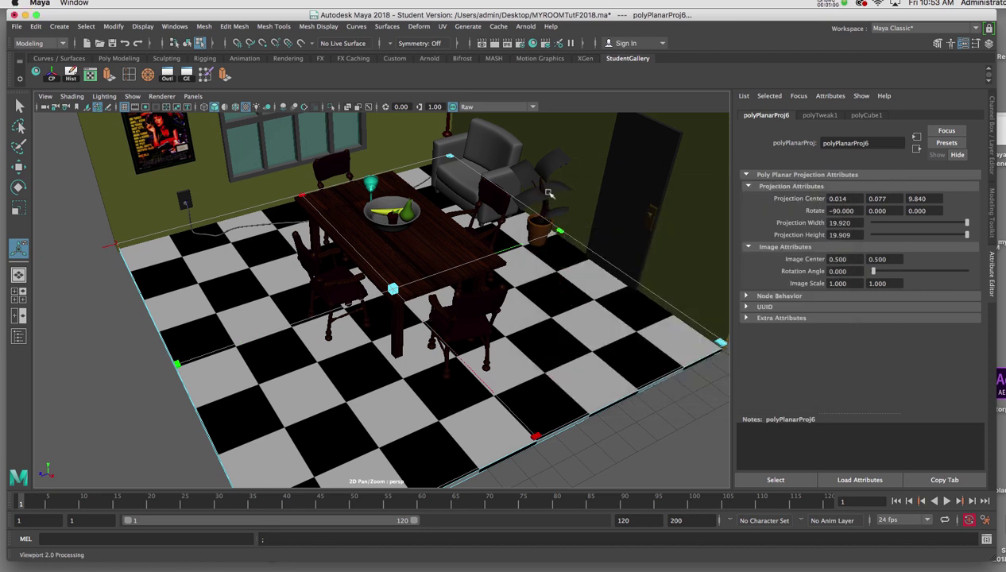
Set both the projection width and projection height of the floor's planar mapping to 19.
{"action": "left_click", "coordinate": [989, 44]}
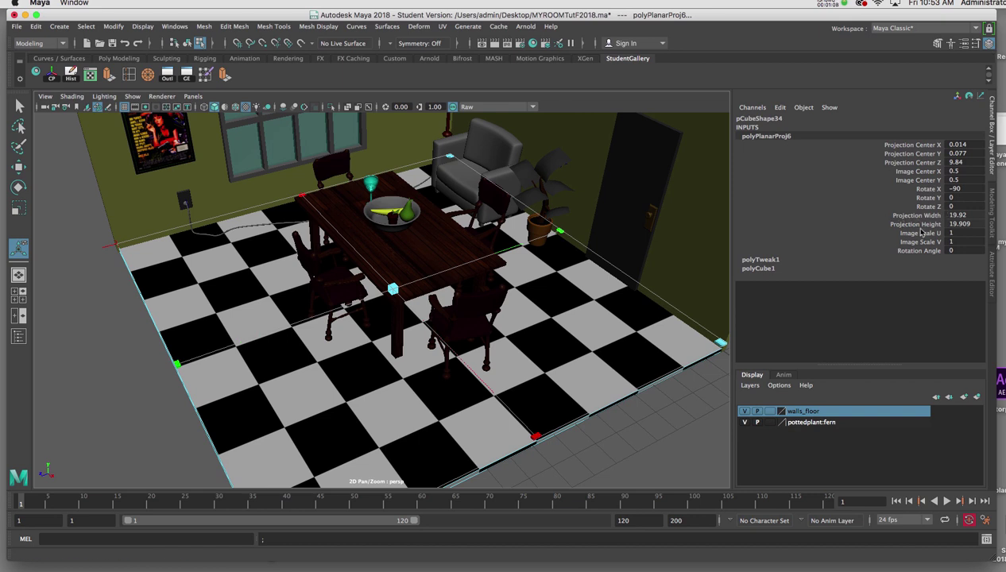
{"action": "double_click", "coordinate": [961, 216]}
{"action": "type", "text": "19"}
{"action": "key", "text": "Tab"}
{"action": "type", "text": "1"}
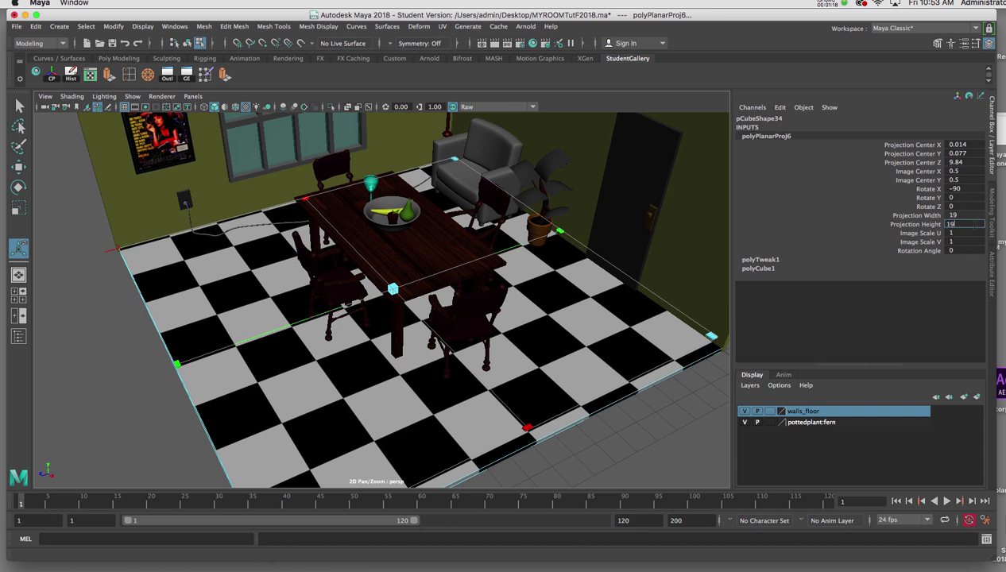
{"action": "type", "text": "9"}
{"action": "key", "text": "Return"}
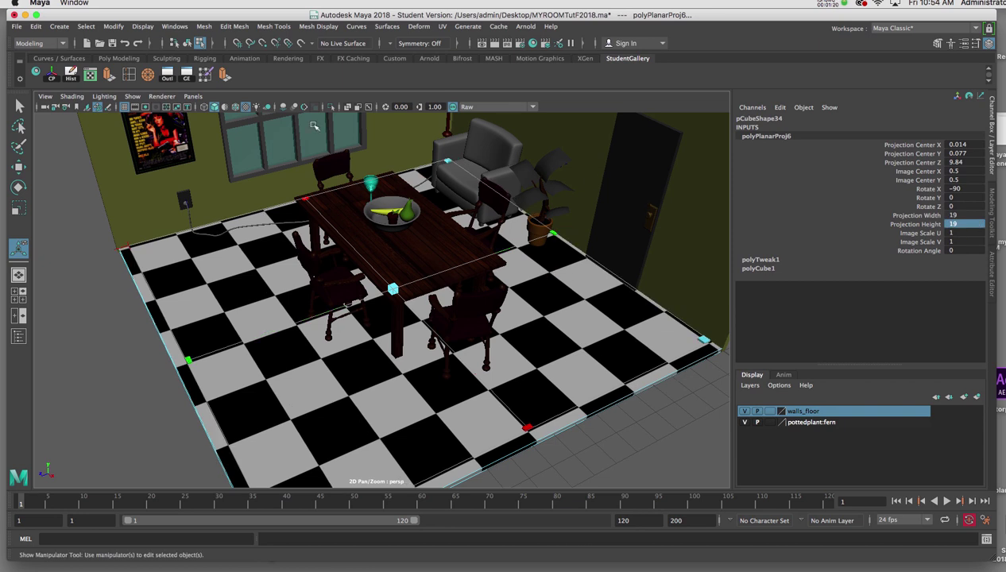
Open the UV Editor for the floor, close the UV Toolkit and keep the editor beside the room view.
{"action": "left_click", "coordinate": [89, 75]}
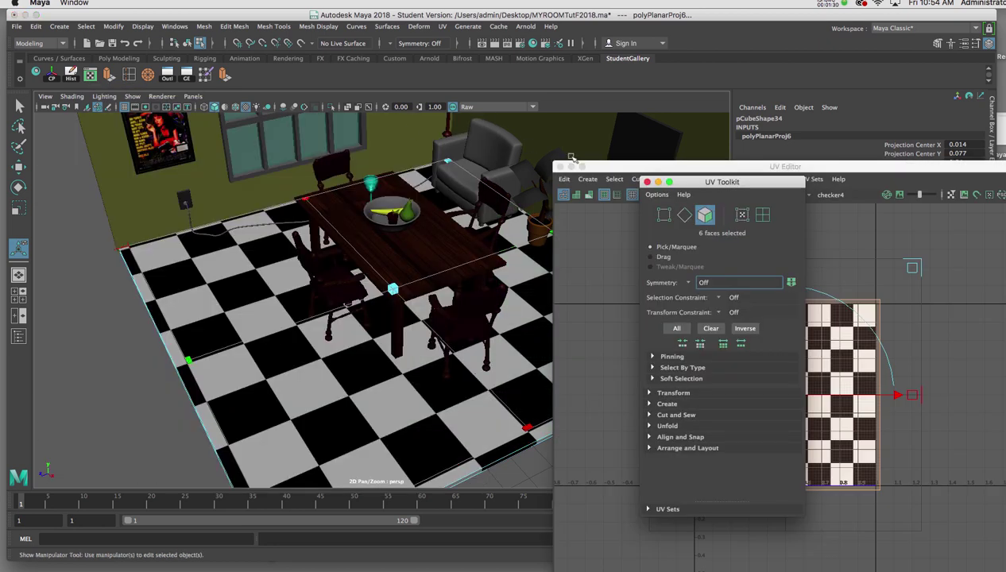
{"action": "left_click", "coordinate": [648, 183]}
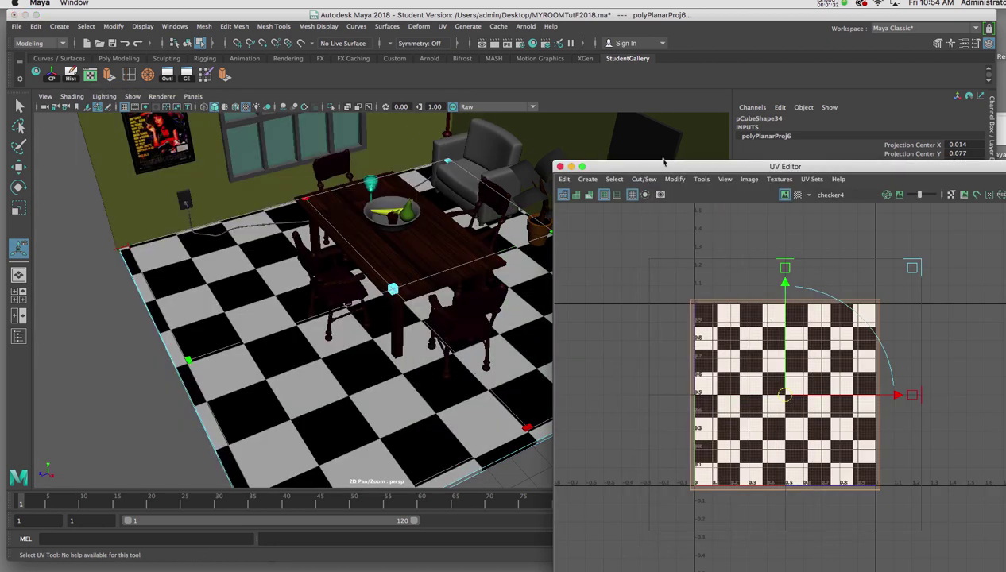
{"action": "left_click_drag", "start_coordinate": [661, 163], "coordinate": [642, 72]}
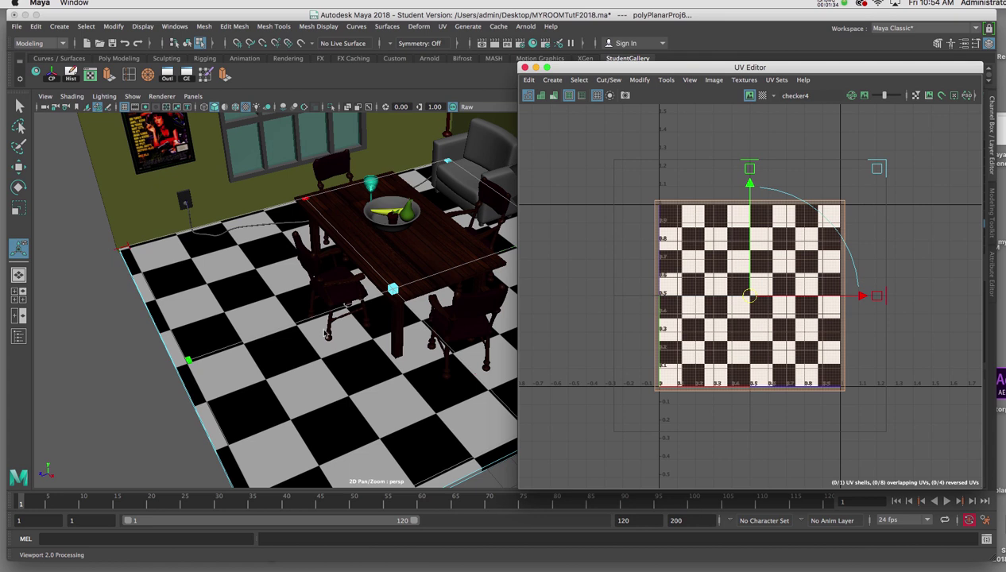
{"action": "left_click", "coordinate": [725, 326]}
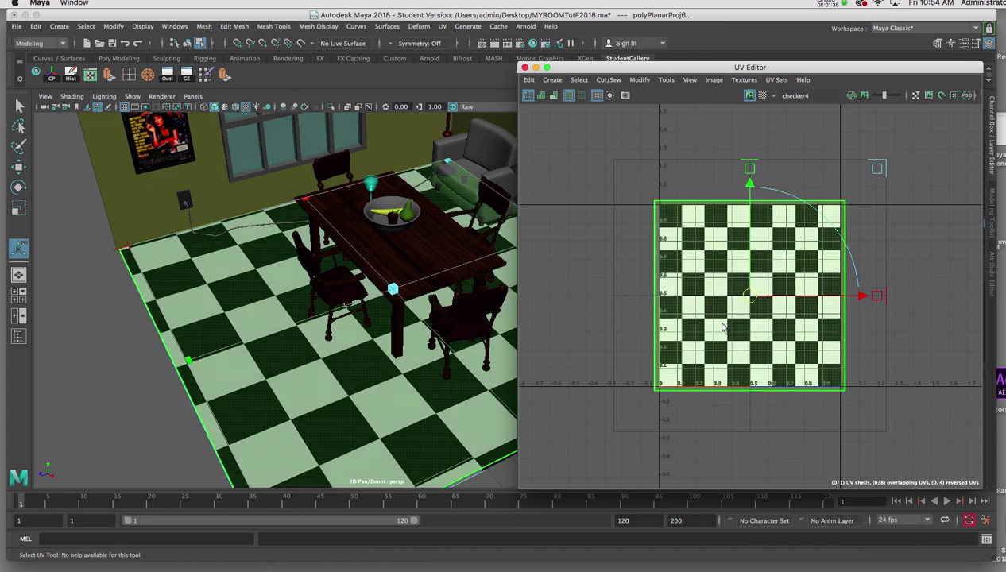
{"action": "left_click", "coordinate": [531, 326]}
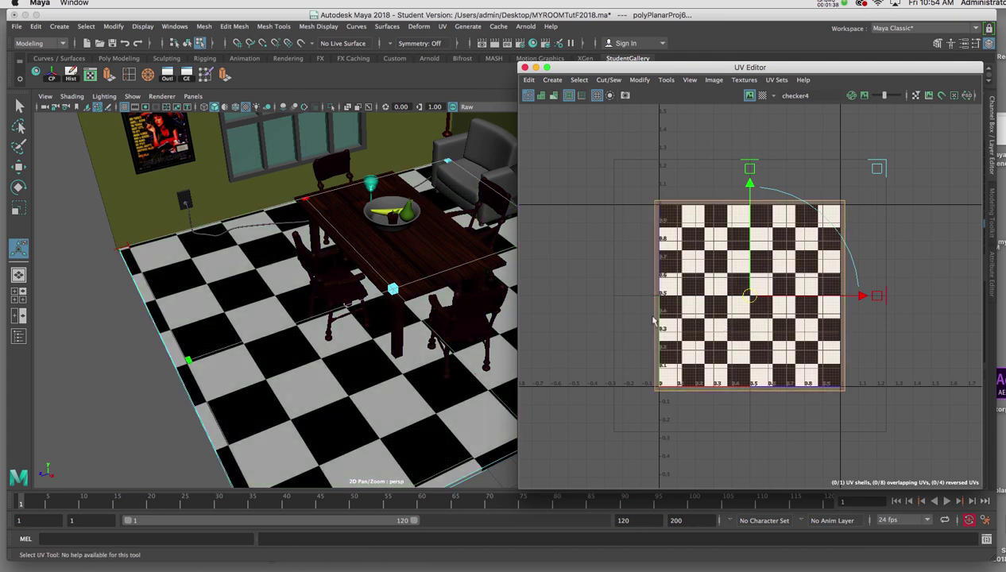
{"action": "left_click", "coordinate": [675, 300]}
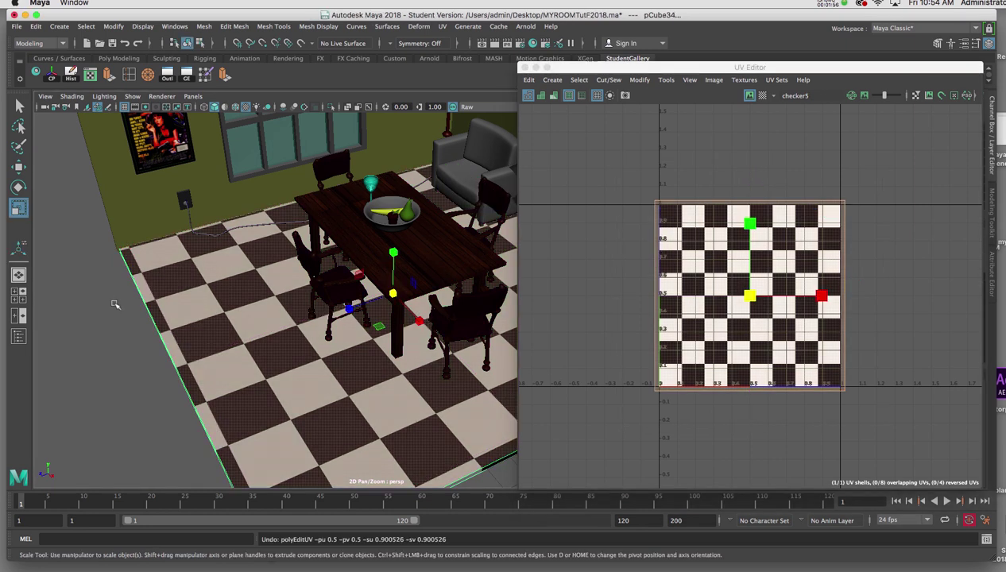
Select the floor's entire UV shell and scale it down uniformly so it fits just inside the 0–1 texture tile.
{"action": "left_click_drag", "start_coordinate": [114, 303], "coordinate": [191, 352]}
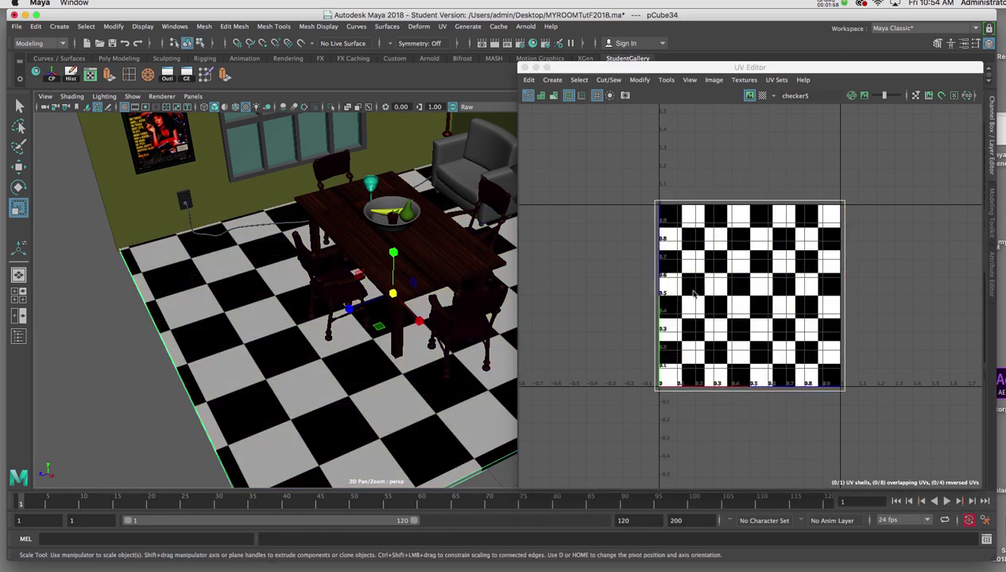
{"action": "right_click", "coordinate": [737, 241]}
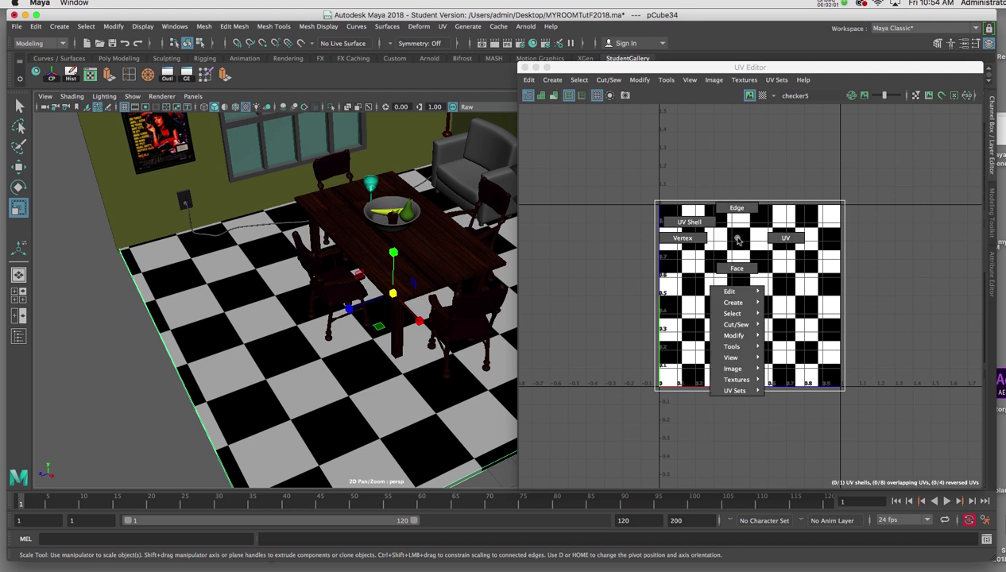
{"action": "right_click_drag", "start_coordinate": [737, 240], "coordinate": [699, 228]}
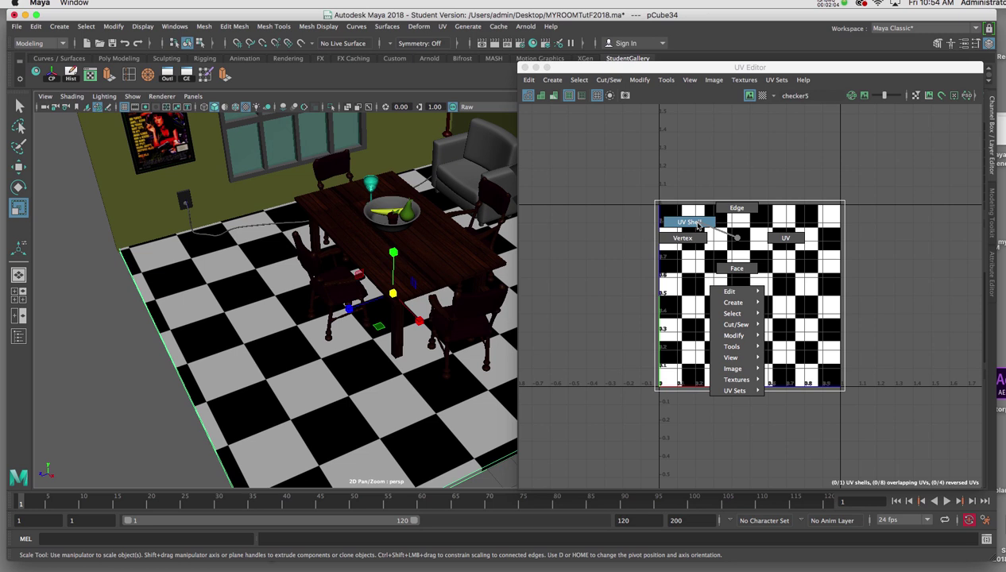
{"action": "right_click_drag", "start_coordinate": [697, 226], "coordinate": [697, 227]}
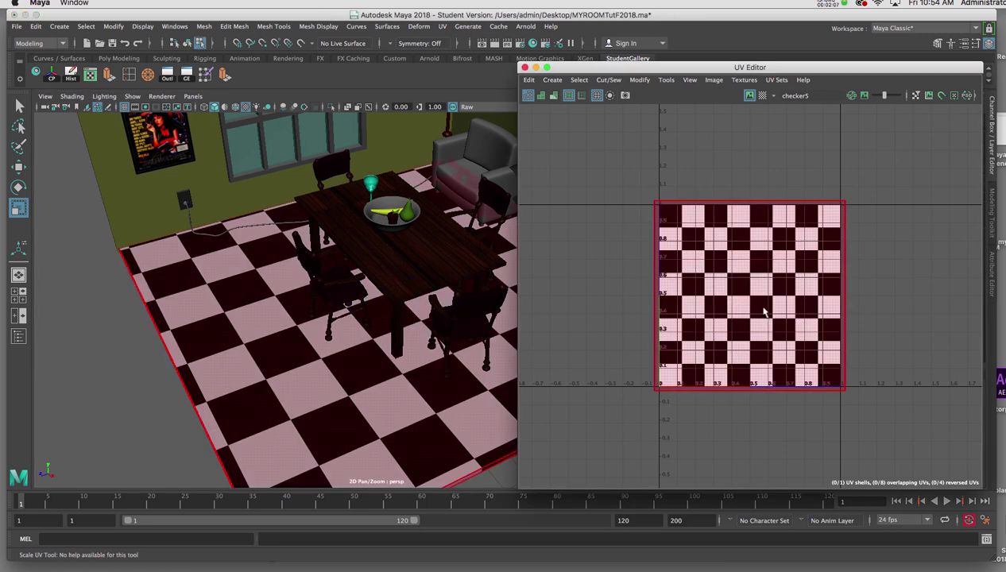
{"action": "left_click", "coordinate": [763, 312]}
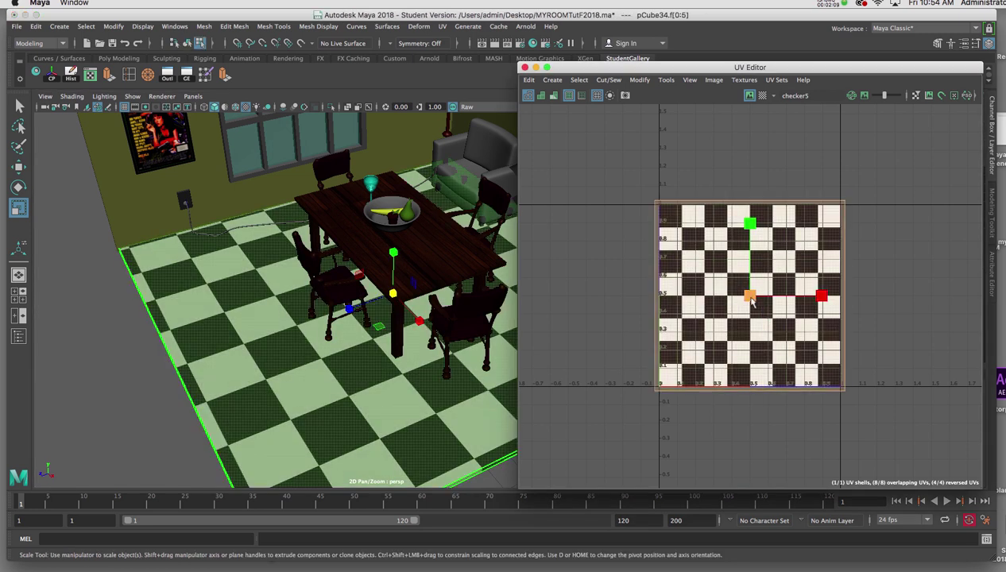
{"action": "left_click_drag", "start_coordinate": [751, 298], "coordinate": [746, 300]}
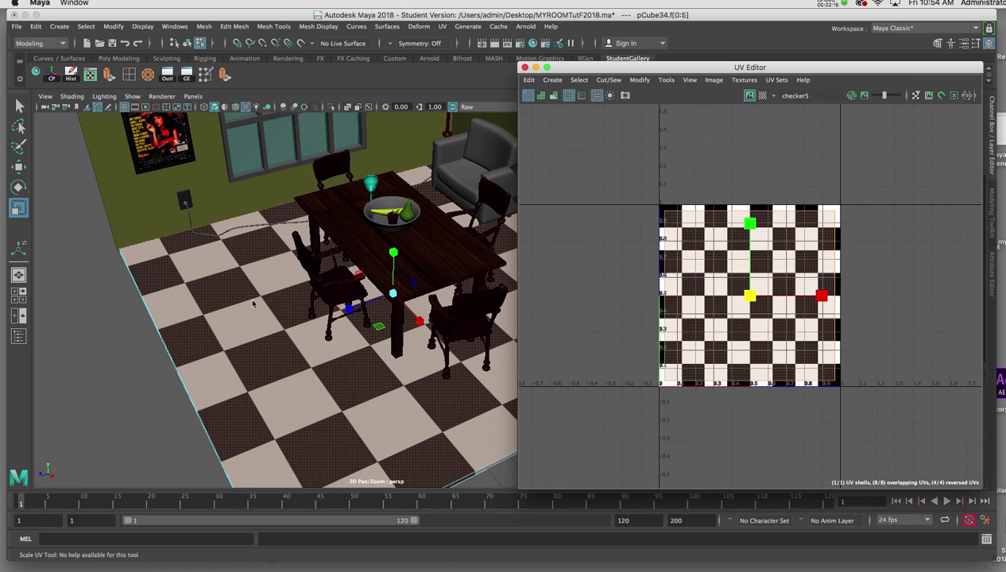
Return to object selection mode and reselect the floor as a whole object.
{"action": "right_click_drag", "start_coordinate": [252, 277], "coordinate": [289, 260]}
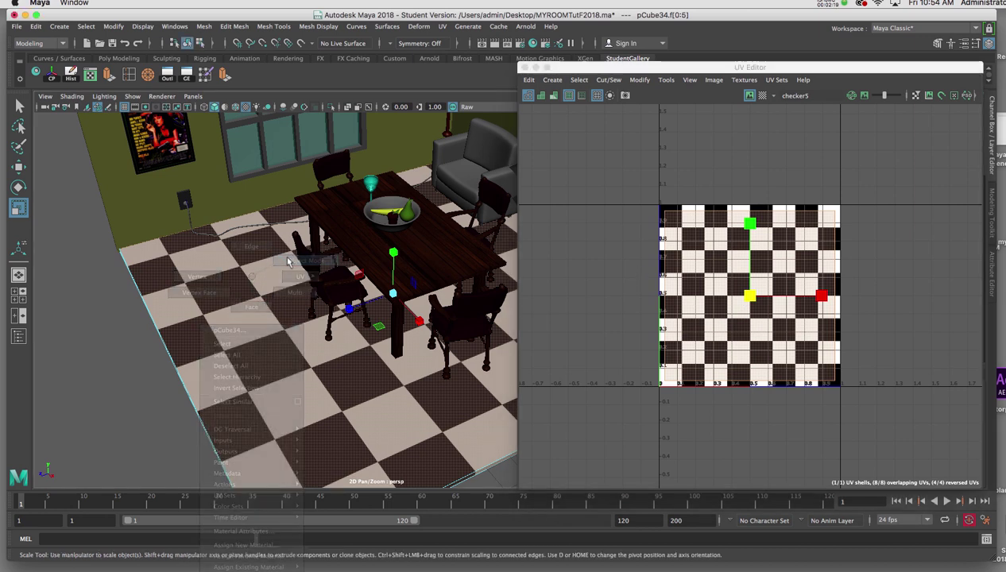
{"action": "left_click", "coordinate": [112, 325]}
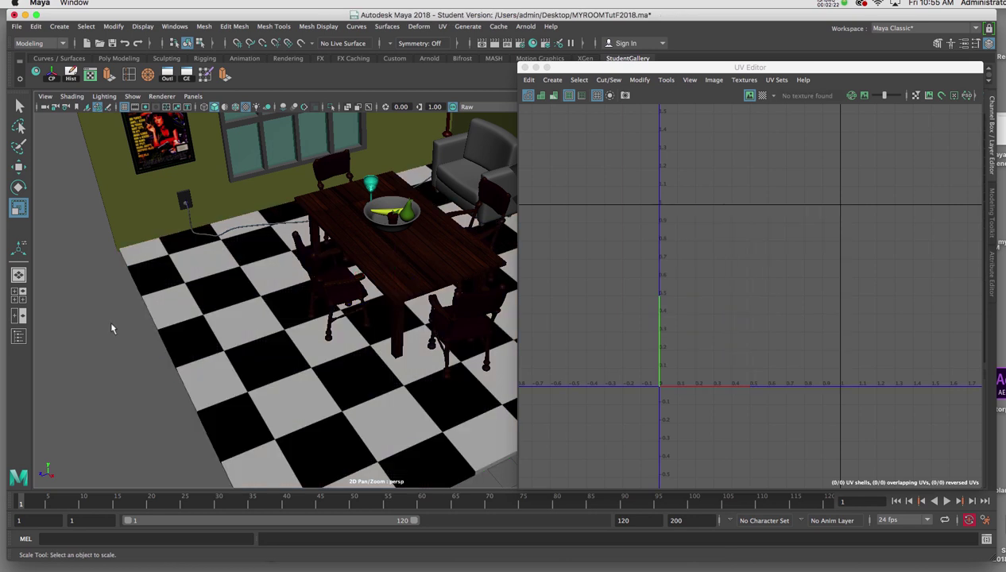
{"action": "left_click", "coordinate": [184, 315]}
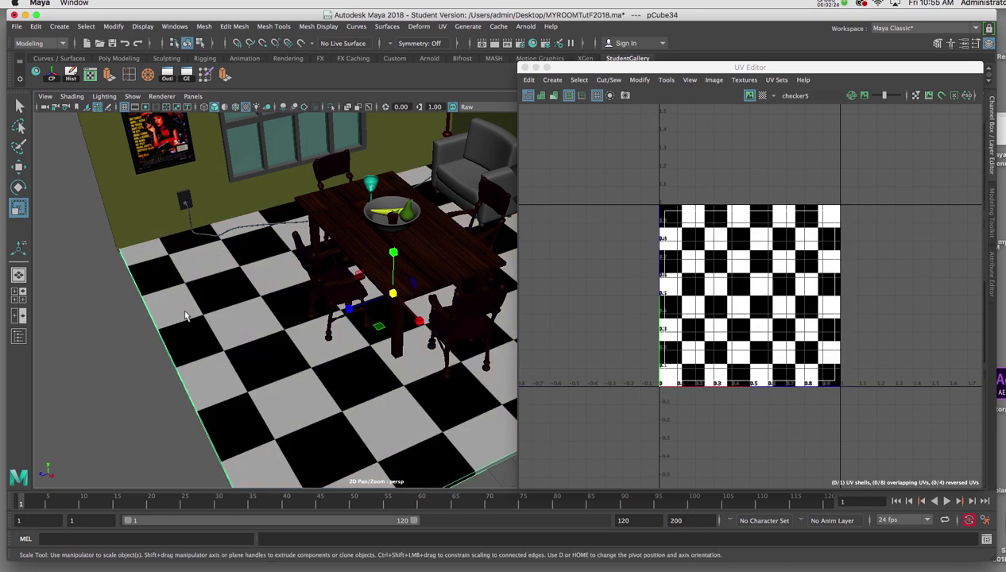
Open the UV snapshot options for the floor and set the output file to floor10_5 on the Desktop.
{"action": "left_click_drag", "start_coordinate": [670, 73], "coordinate": [653, 74]}
{"action": "left_click", "coordinate": [697, 83]}
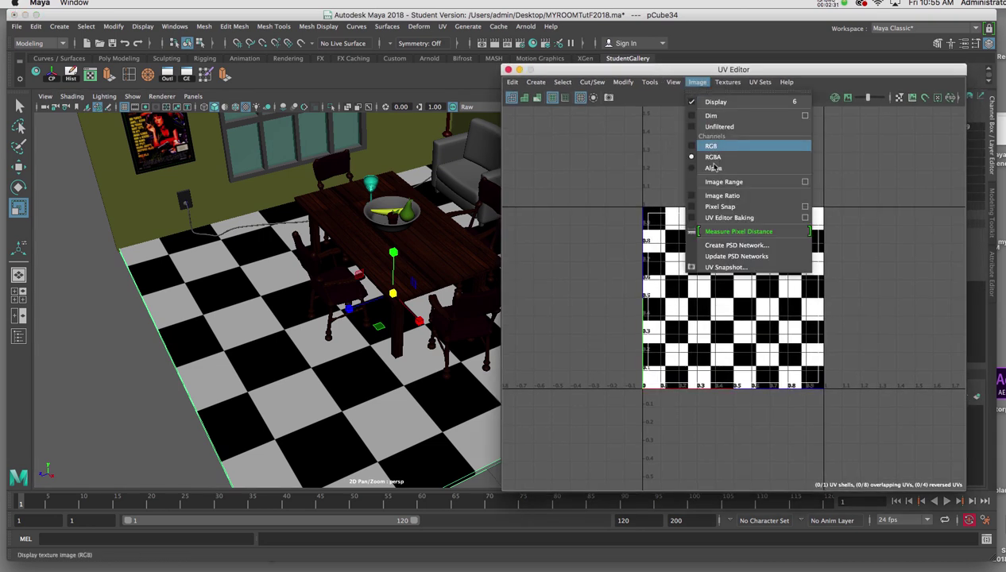
{"action": "left_click", "coordinate": [725, 268]}
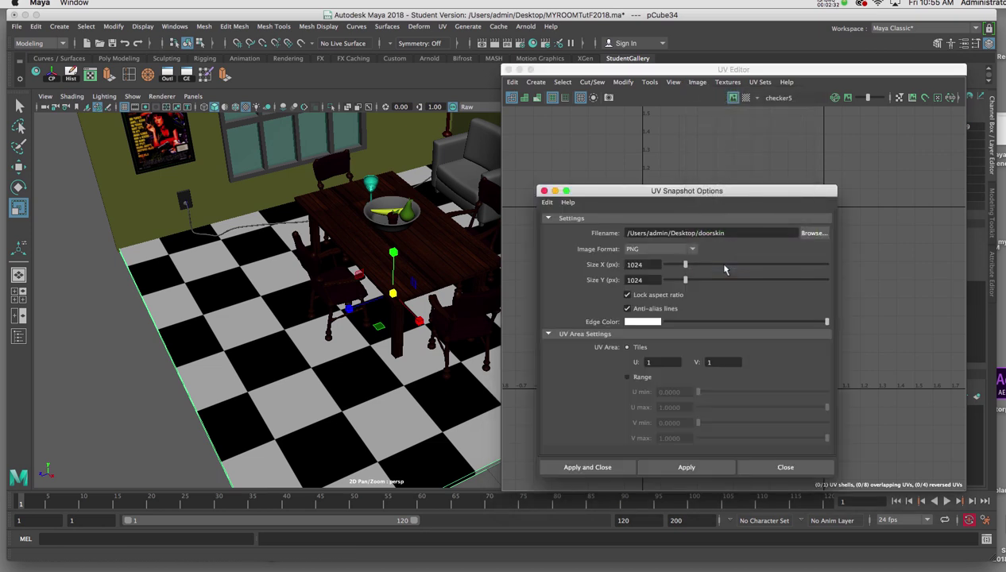
{"action": "left_click_drag", "start_coordinate": [727, 192], "coordinate": [720, 117]}
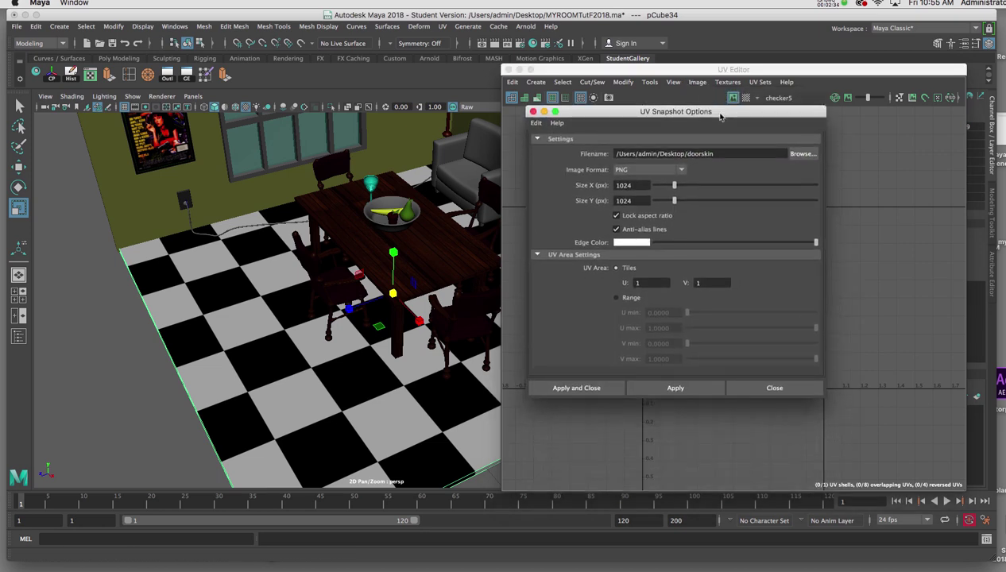
{"action": "left_click", "coordinate": [795, 154]}
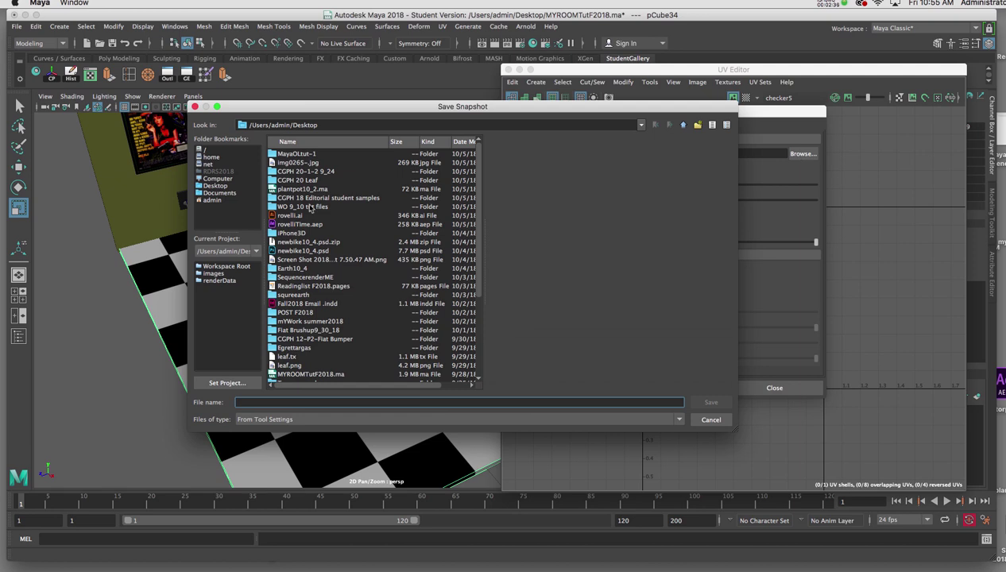
{"action": "left_click", "coordinate": [214, 186]}
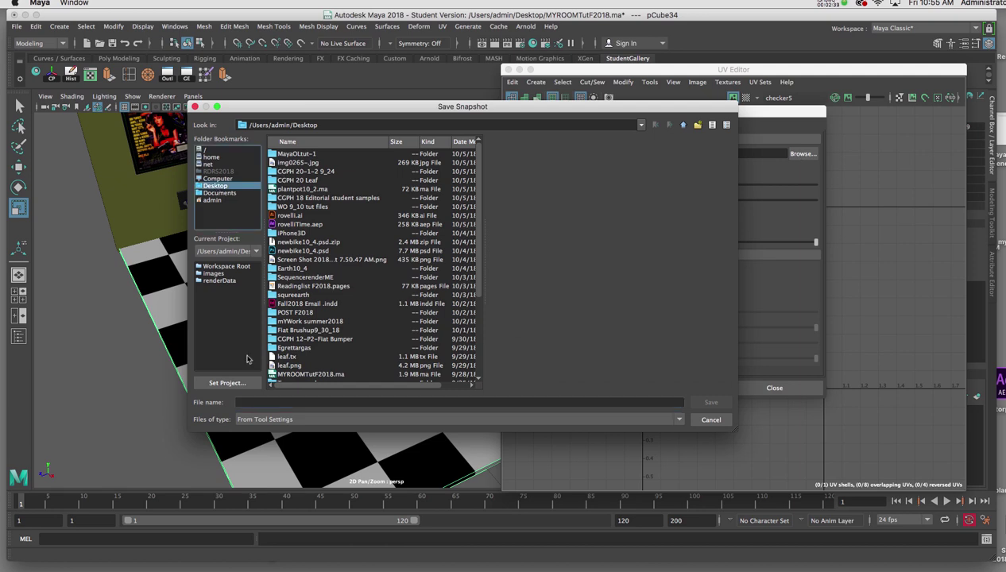
{"action": "left_click", "coordinate": [254, 402]}
{"action": "type", "text": "floor10_5"}
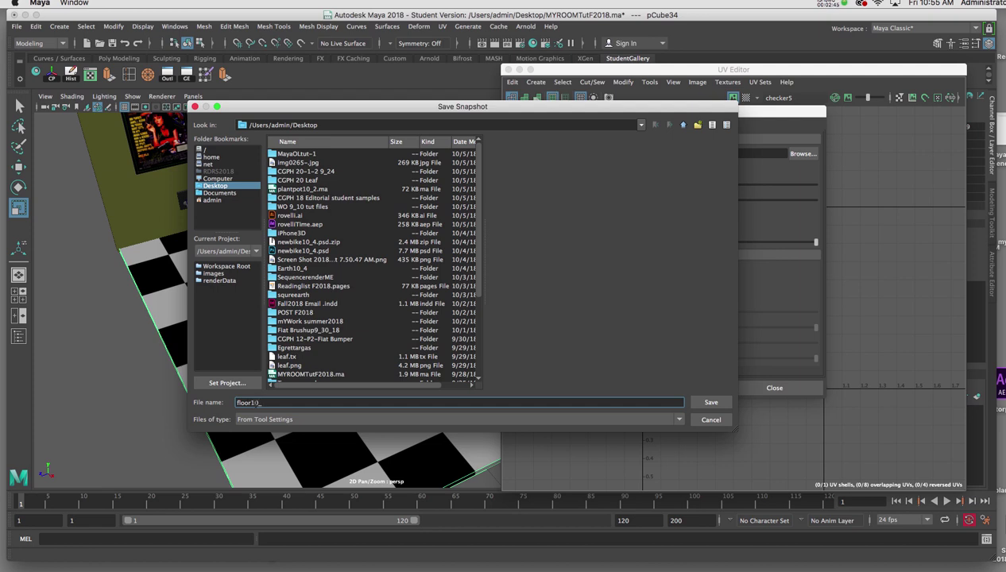
{"action": "left_click", "coordinate": [713, 403]}
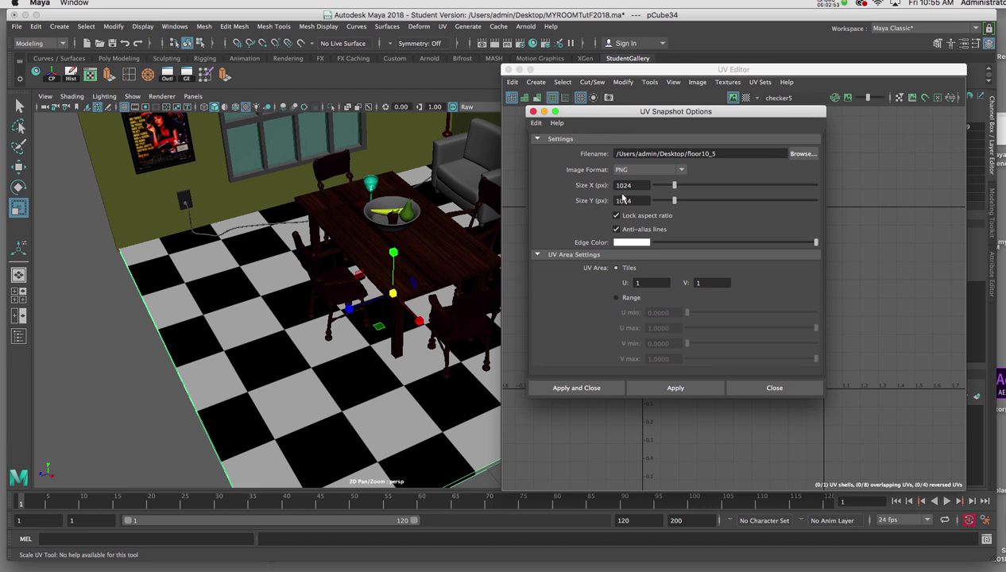
Export the UV snapshot as a 1024 × 1024 px PNG and close the snapshot options and the UV Editor.
{"action": "left_click", "coordinate": [647, 384]}
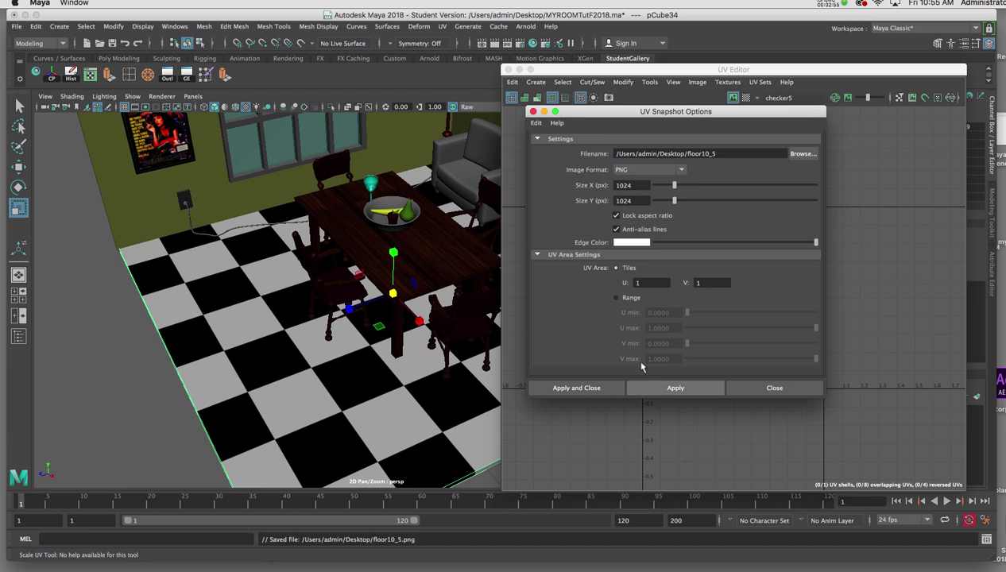
{"action": "left_click", "coordinate": [533, 111]}
{"action": "left_click_drag", "start_coordinate": [561, 70], "coordinate": [563, 67]}
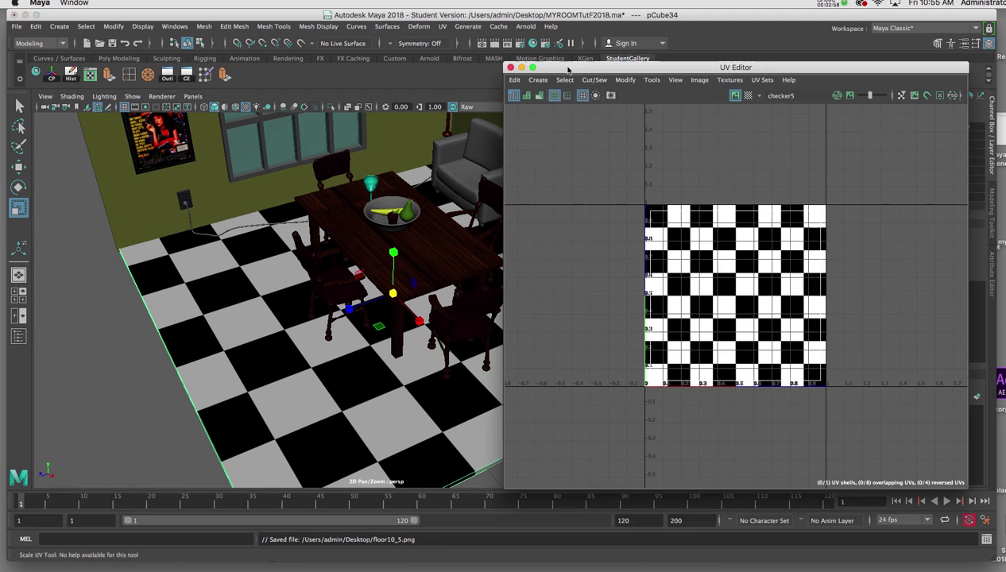
{"action": "left_click", "coordinate": [511, 69]}
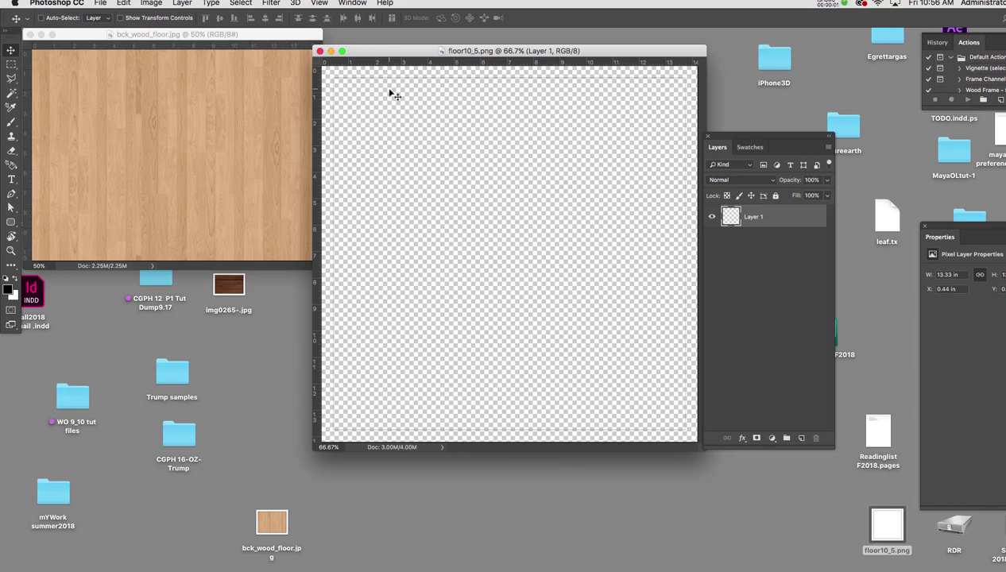
In Photoshop, copy the whole bck_wood_floor.jpg image and paste it into floor10_5.png as a new layer.
{"action": "left_click_drag", "start_coordinate": [398, 54], "coordinate": [400, 58]}
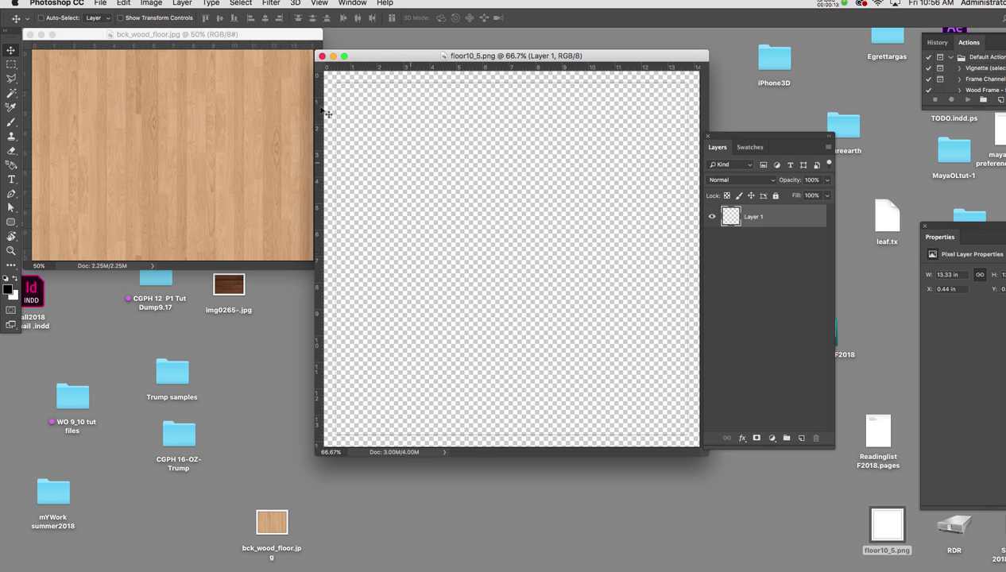
{"action": "left_click", "coordinate": [284, 37]}
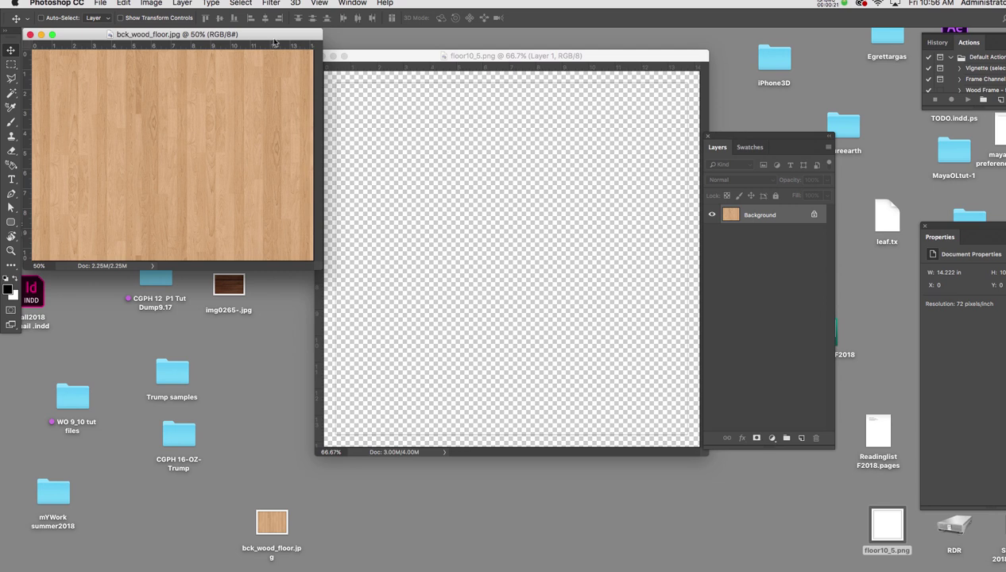
{"action": "left_click_drag", "start_coordinate": [273, 38], "coordinate": [350, 79]}
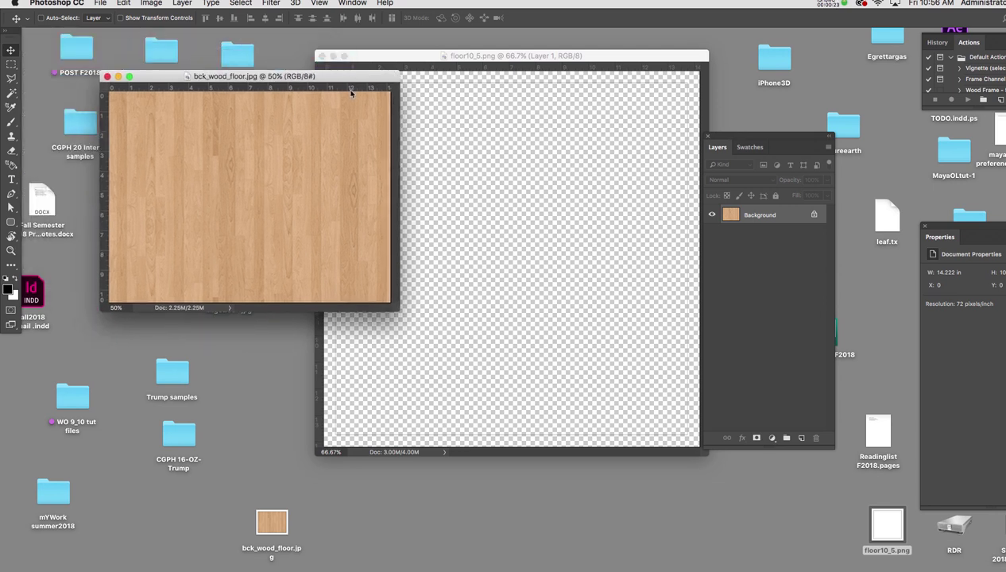
{"action": "key", "text": "super+a"}
{"action": "left_click", "coordinate": [401, 60]}
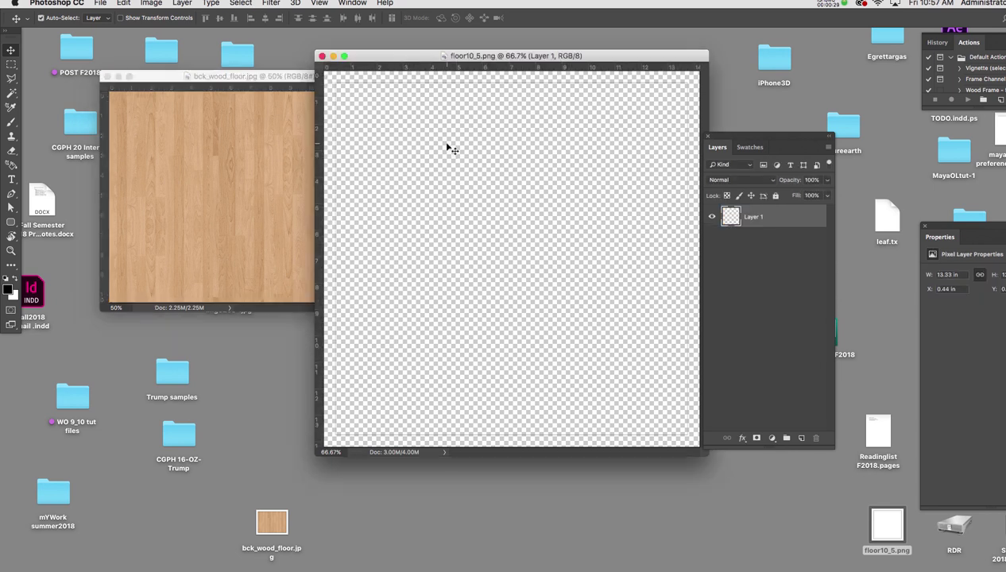
{"action": "key", "text": "super+v"}
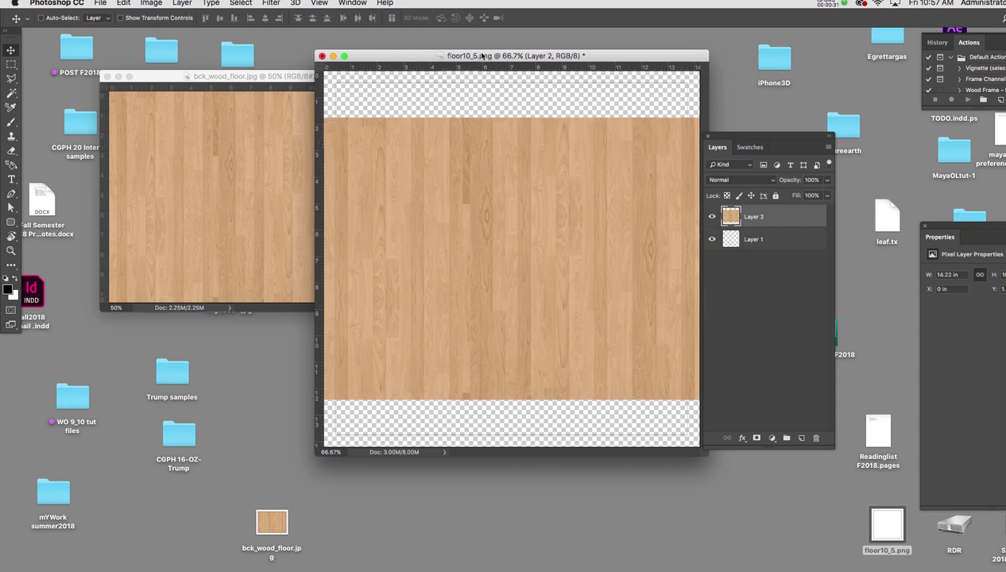
Enlarge the floor10_5.png window, move the wood layer toward the canvas's upper edge and scale it down to about 9.33 in wide.
{"action": "left_click_drag", "start_coordinate": [474, 55], "coordinate": [355, 62]}
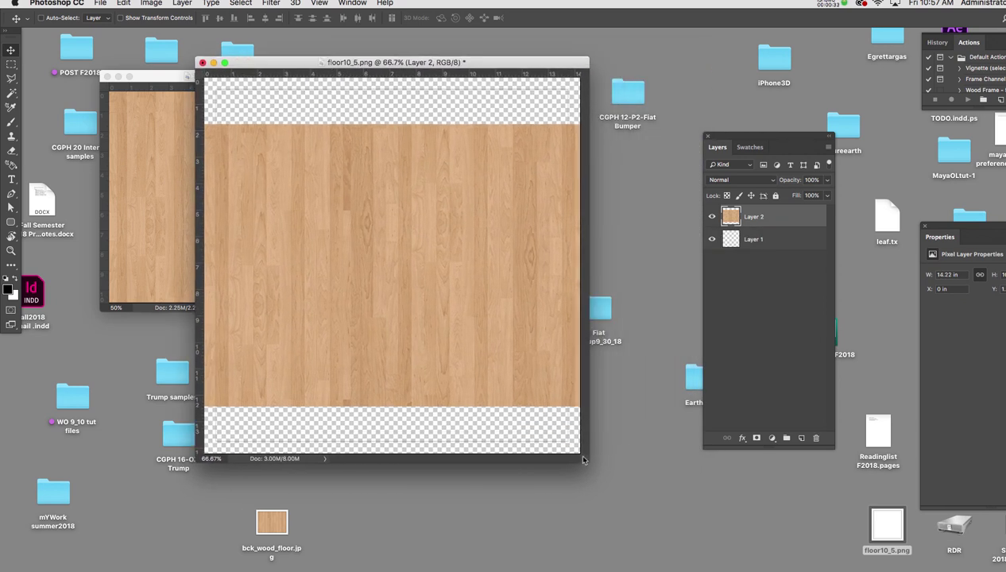
{"action": "left_click_drag", "start_coordinate": [589, 462], "coordinate": [736, 528]}
{"action": "left_click_drag", "start_coordinate": [560, 414], "coordinate": [565, 393]}
{"action": "key", "text": "super+t"}
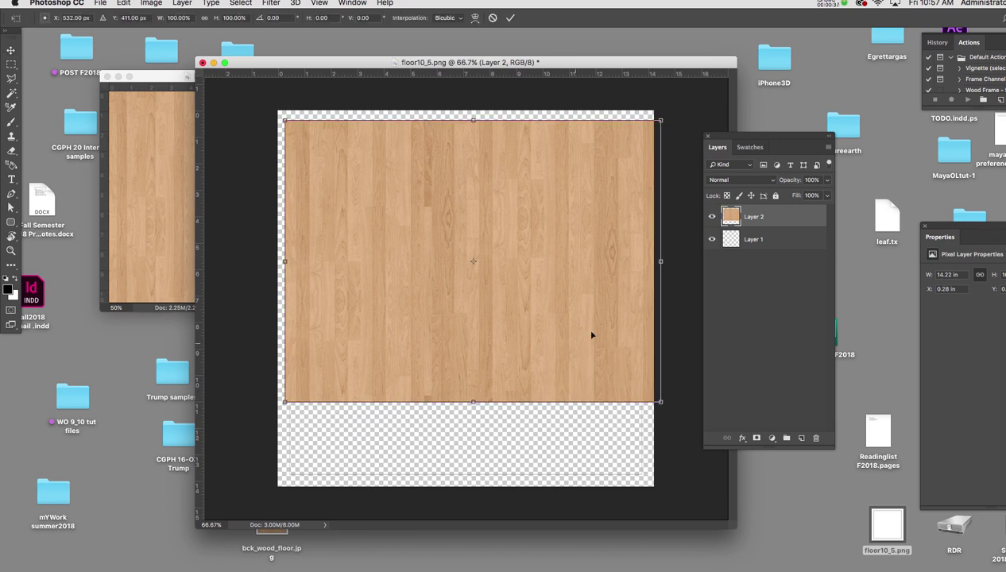
{"action": "left_click_drag", "start_coordinate": [645, 126], "coordinate": [532, 217]}
{"action": "key", "text": "Return"}
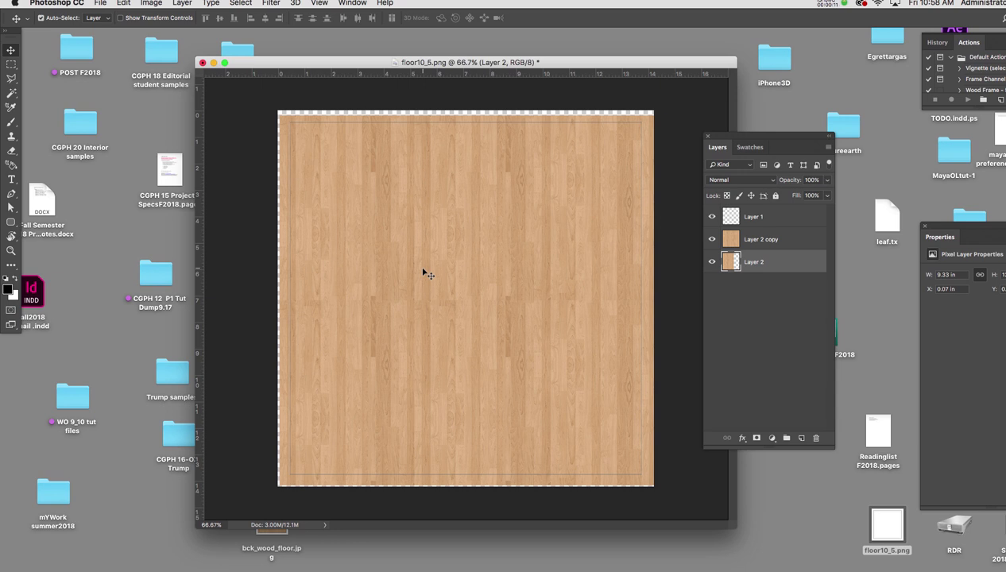
Save the layered wood floor texture to the Desktop in Photoshop format as floor10_5.psd.
{"action": "key", "text": "super+shift+s"}
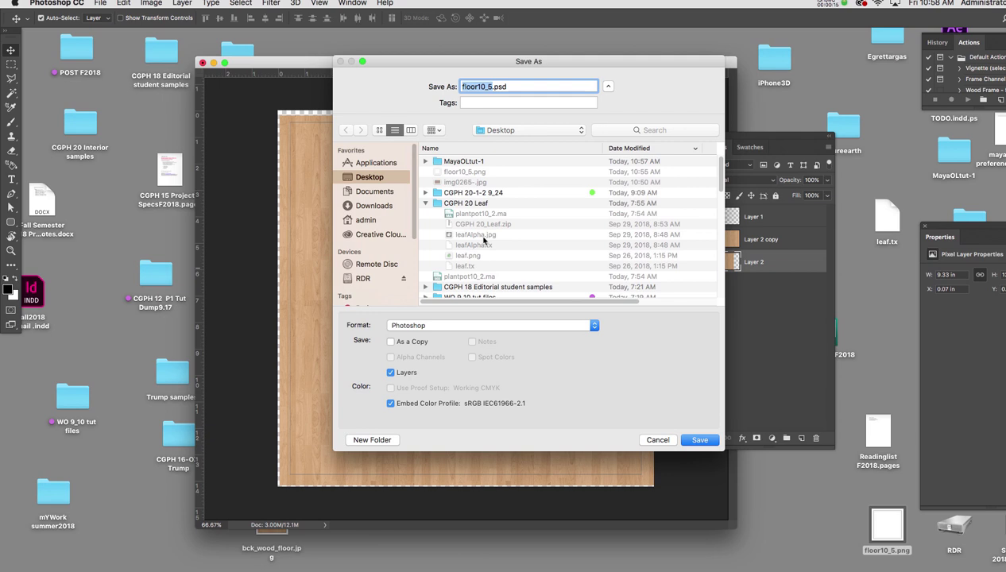
{"action": "left_click", "coordinate": [700, 442]}
{"action": "left_click", "coordinate": [659, 231]}
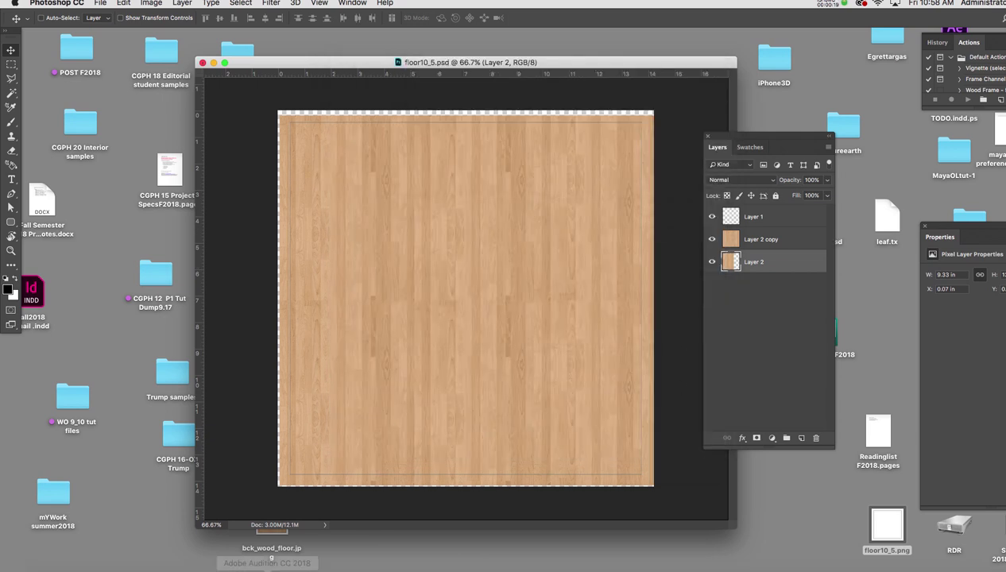
Switch to Maya and display the attributes of the floor's aiStandardSurface3 material.
{"action": "left_click", "coordinate": [123, 563]}
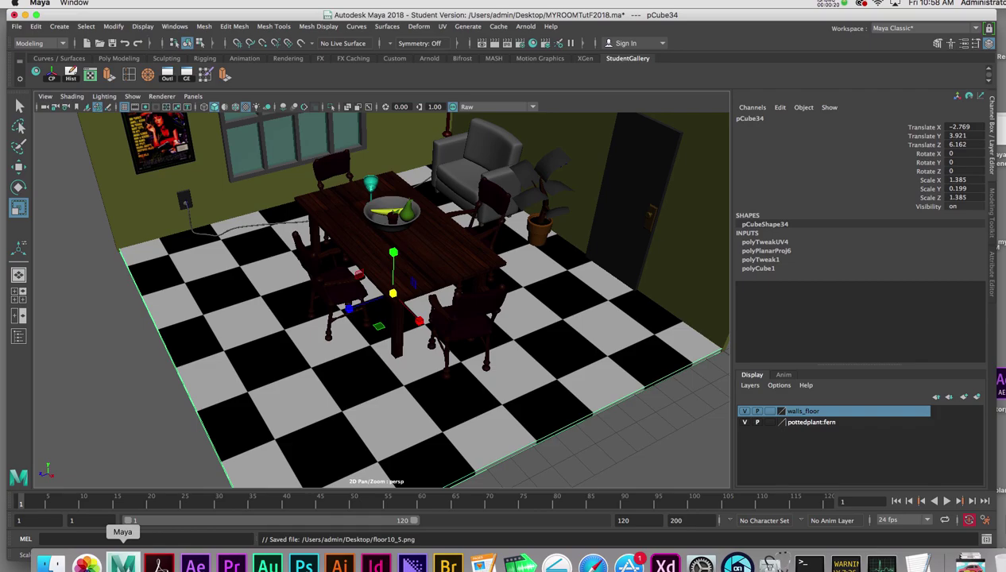
{"action": "right_click", "coordinate": [256, 341]}
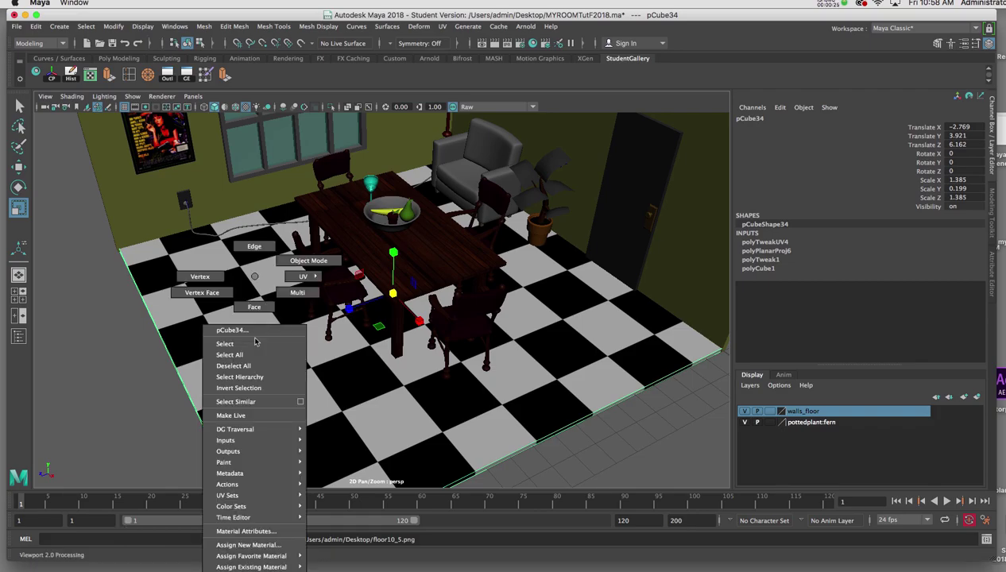
{"action": "left_click", "coordinate": [269, 532]}
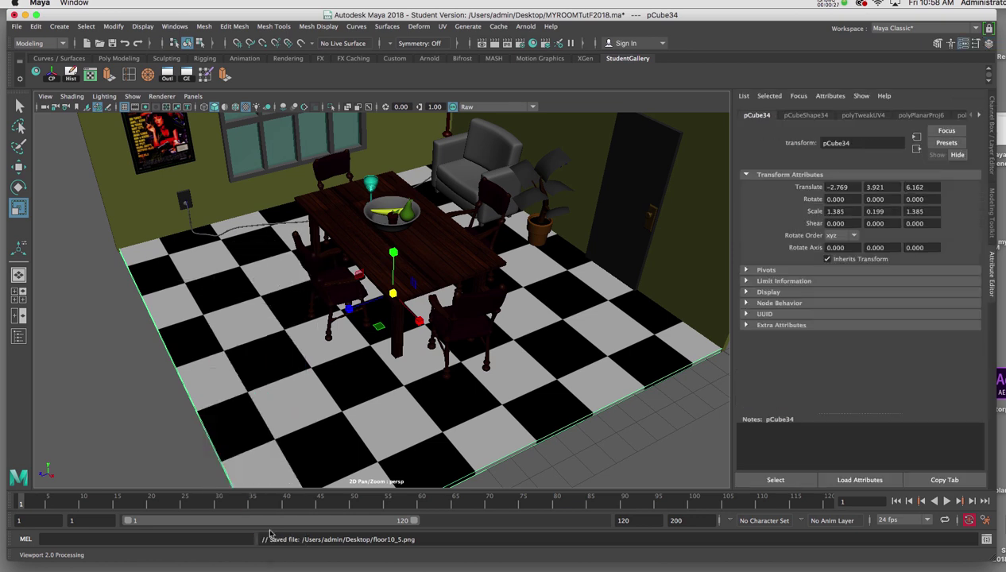
{"action": "left_click", "coordinate": [980, 116]}
{"action": "left_click", "coordinate": [943, 117]}
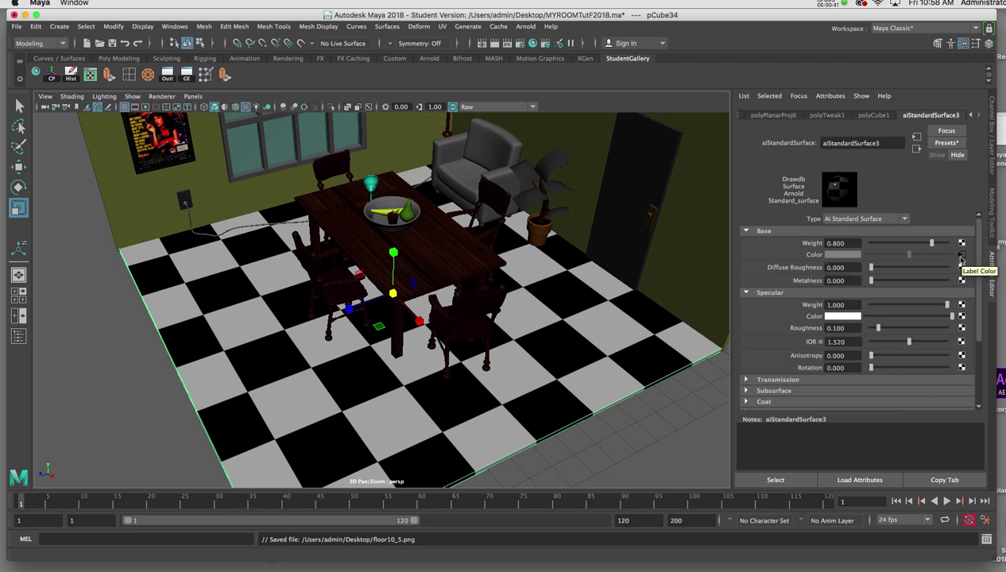
Break the checker connection on the floor material's base Color and map a File texture to it instead.
{"action": "right_click", "coordinate": [812, 255]}
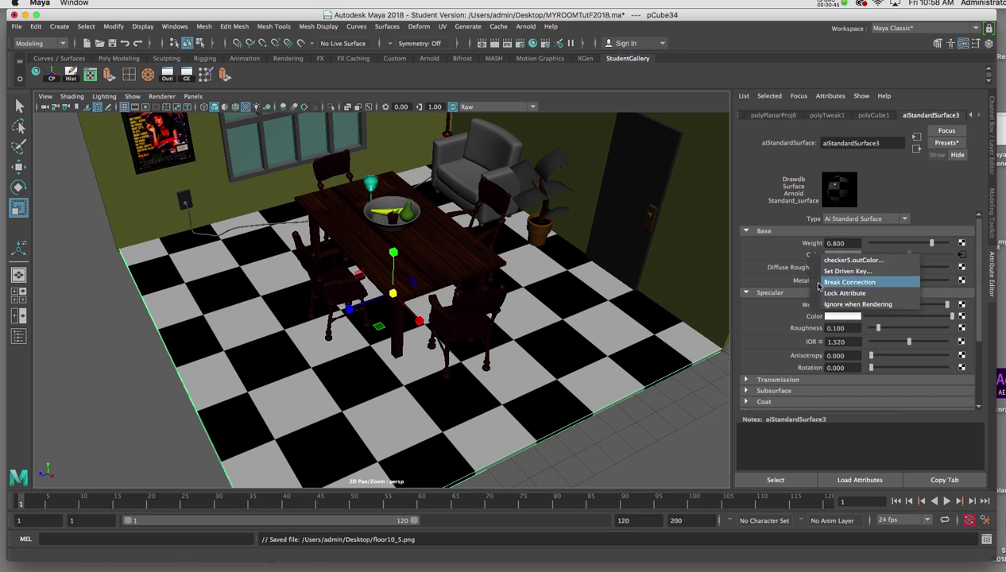
{"action": "left_click", "coordinate": [819, 284]}
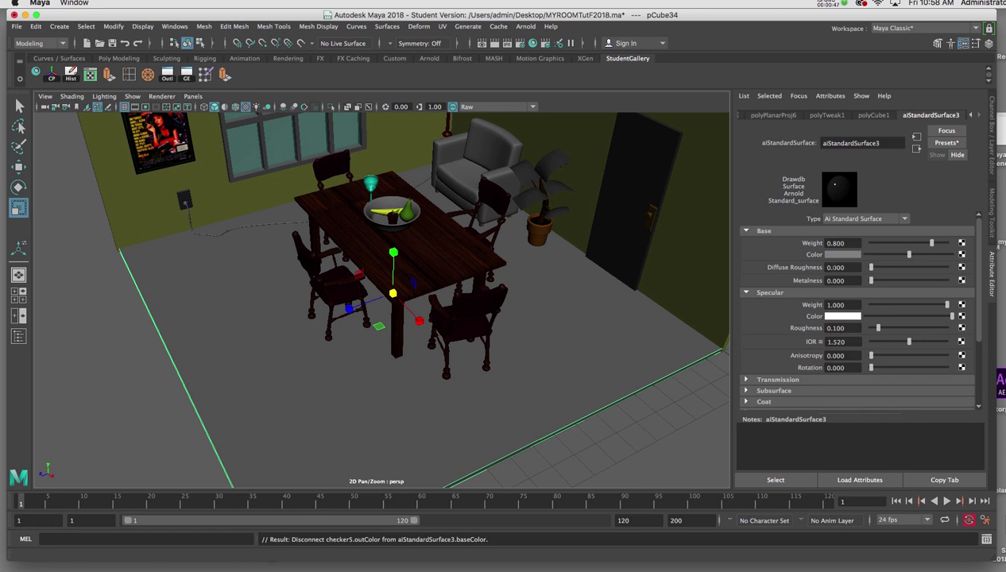
{"action": "left_click", "coordinate": [961, 254]}
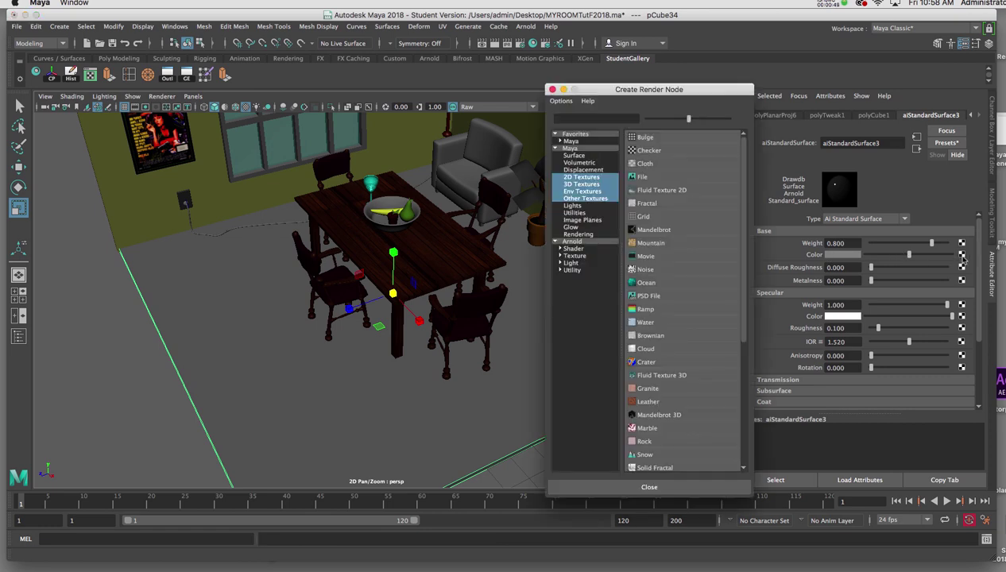
{"action": "left_click", "coordinate": [643, 176]}
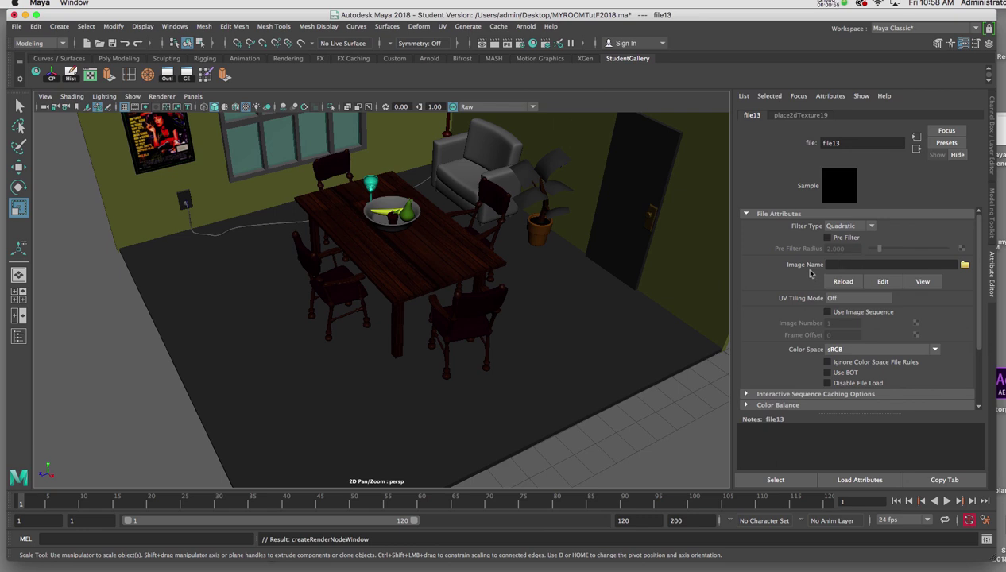
Load floor10_5.psd from the Desktop as the image of the floor's File texture.
{"action": "left_click", "coordinate": [964, 265]}
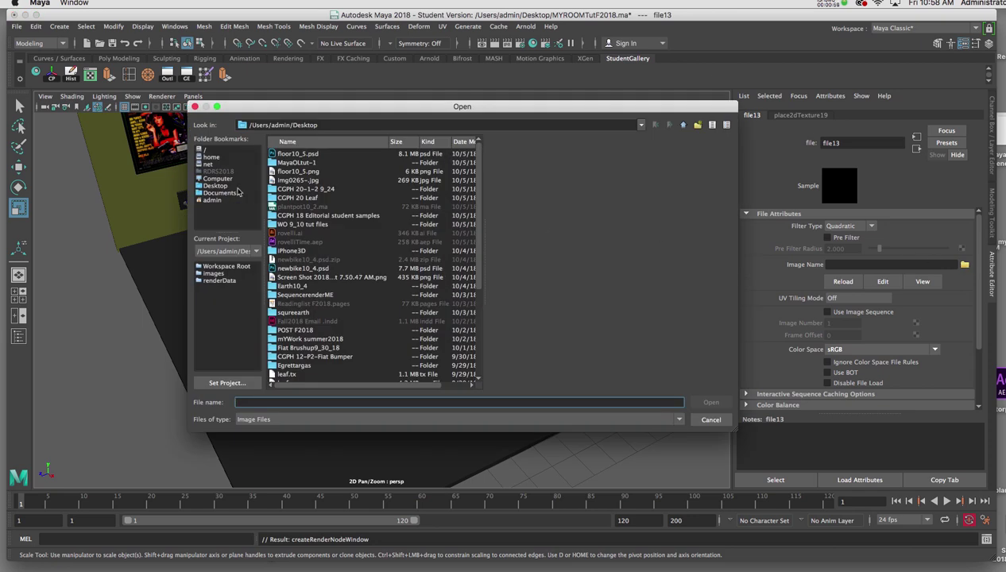
{"action": "left_click", "coordinate": [226, 187]}
{"action": "left_click", "coordinate": [299, 154]}
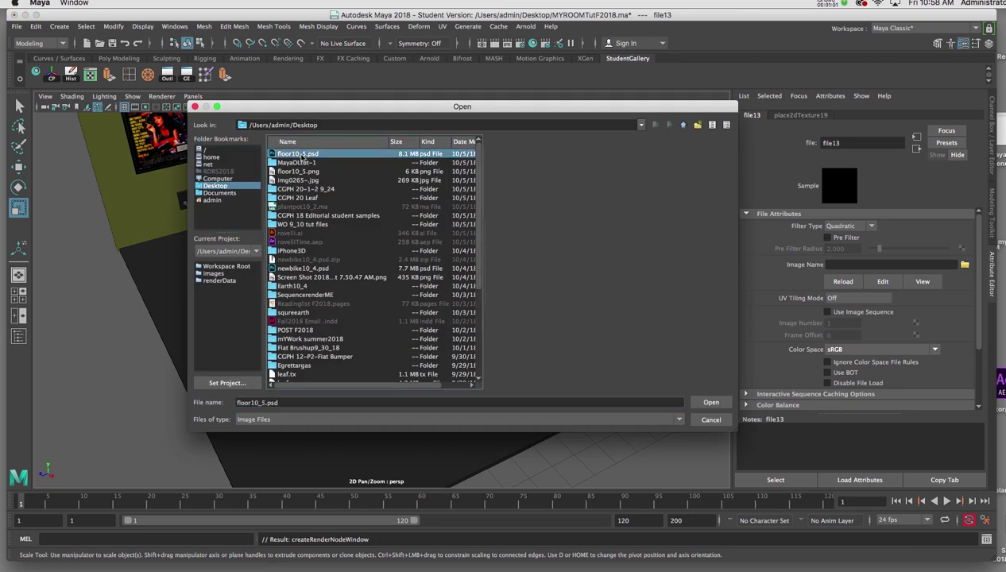
{"action": "left_click", "coordinate": [710, 402]}
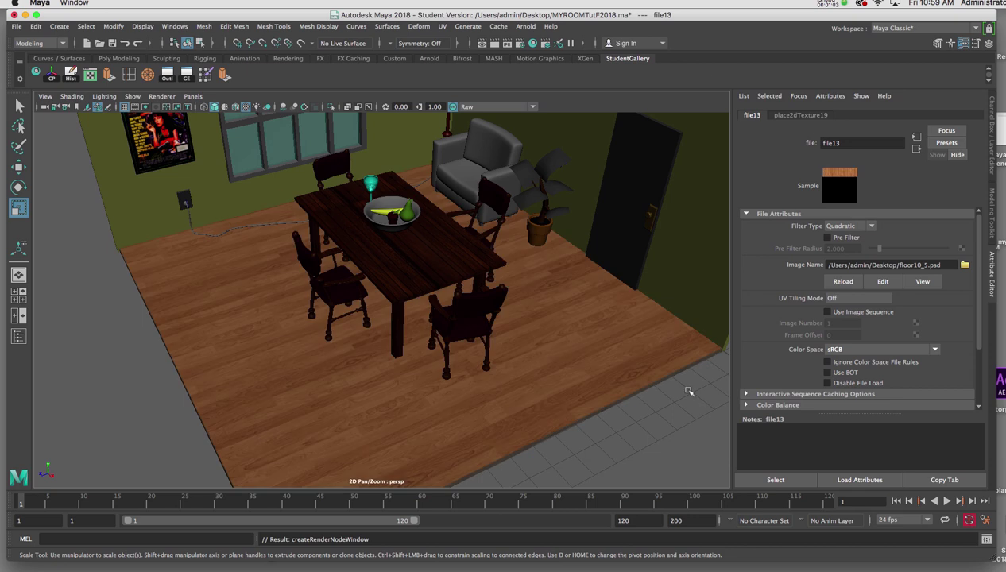